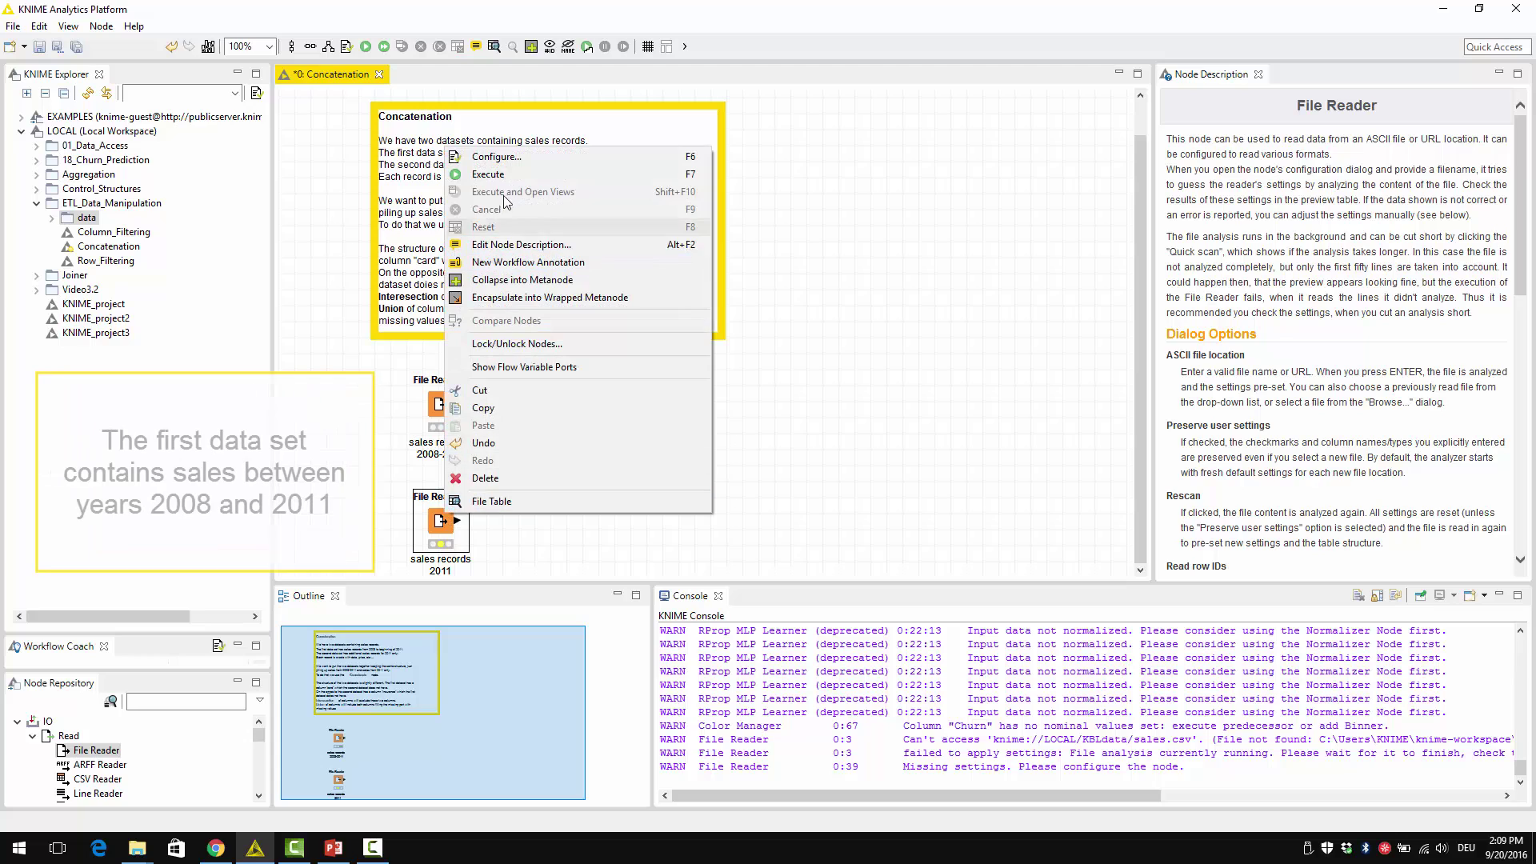
# Execute the File Reader node for the 2011 sales records
pyautogui.click(478, 502)
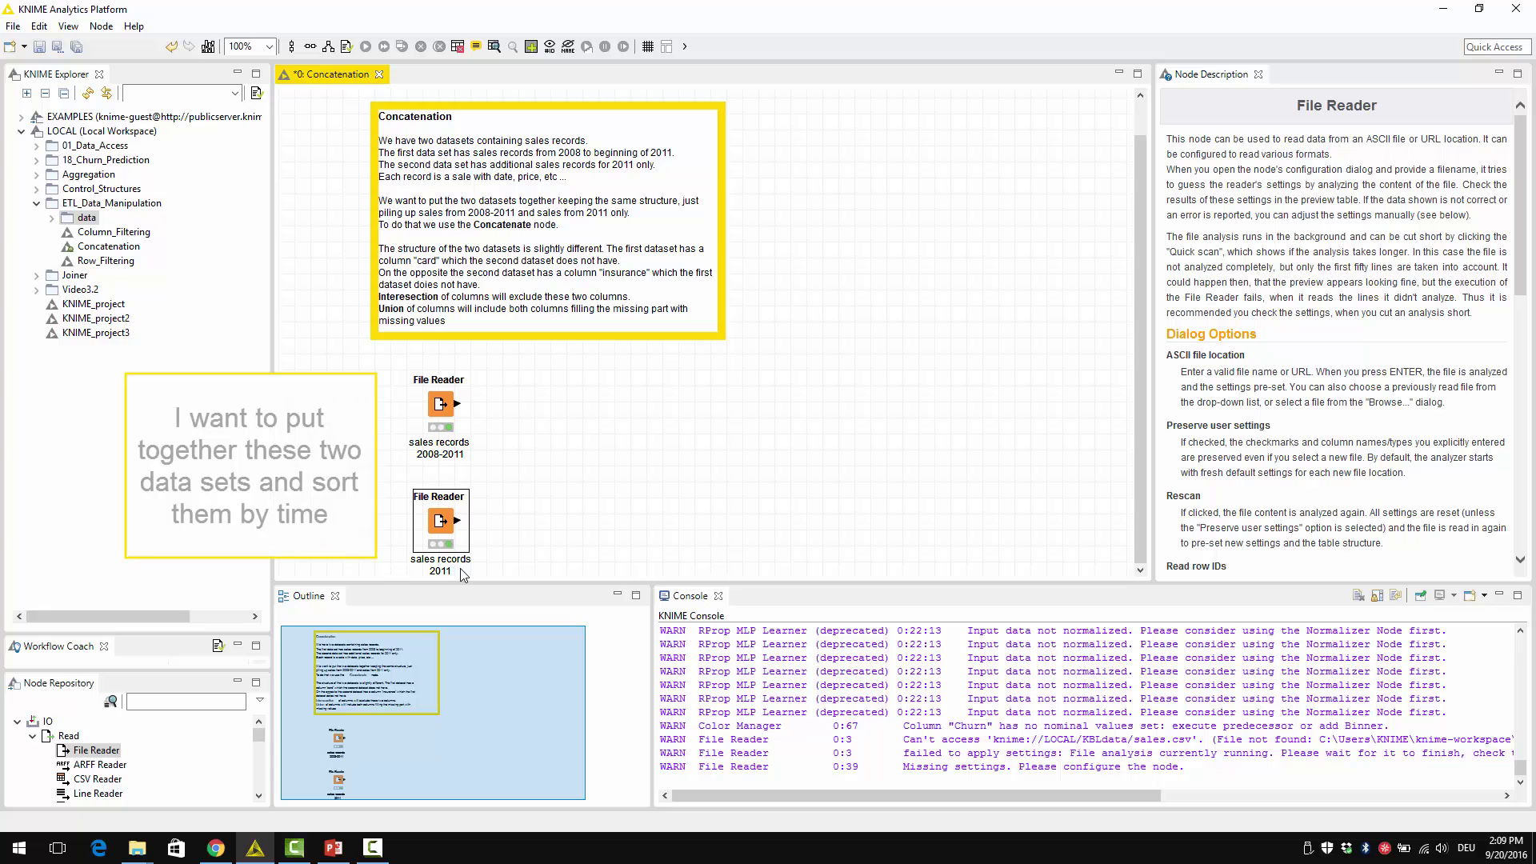
# Examine the output tables of the 2008-2011 and the 2011 File Reader nodes, paying attention to their date columns
pyautogui.rightClick(448, 405)
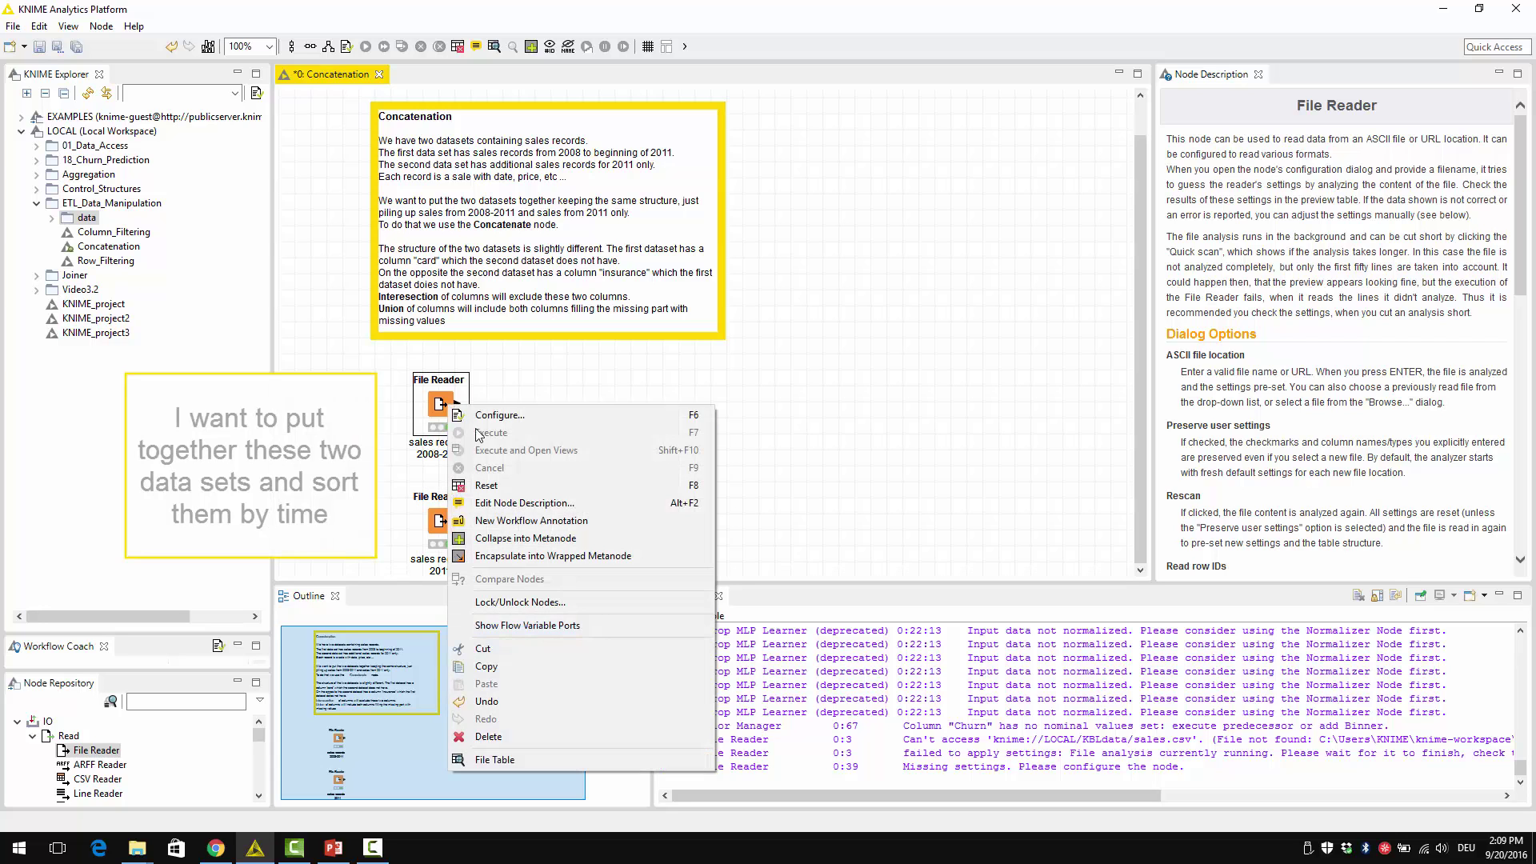
pyautogui.click(494, 760)
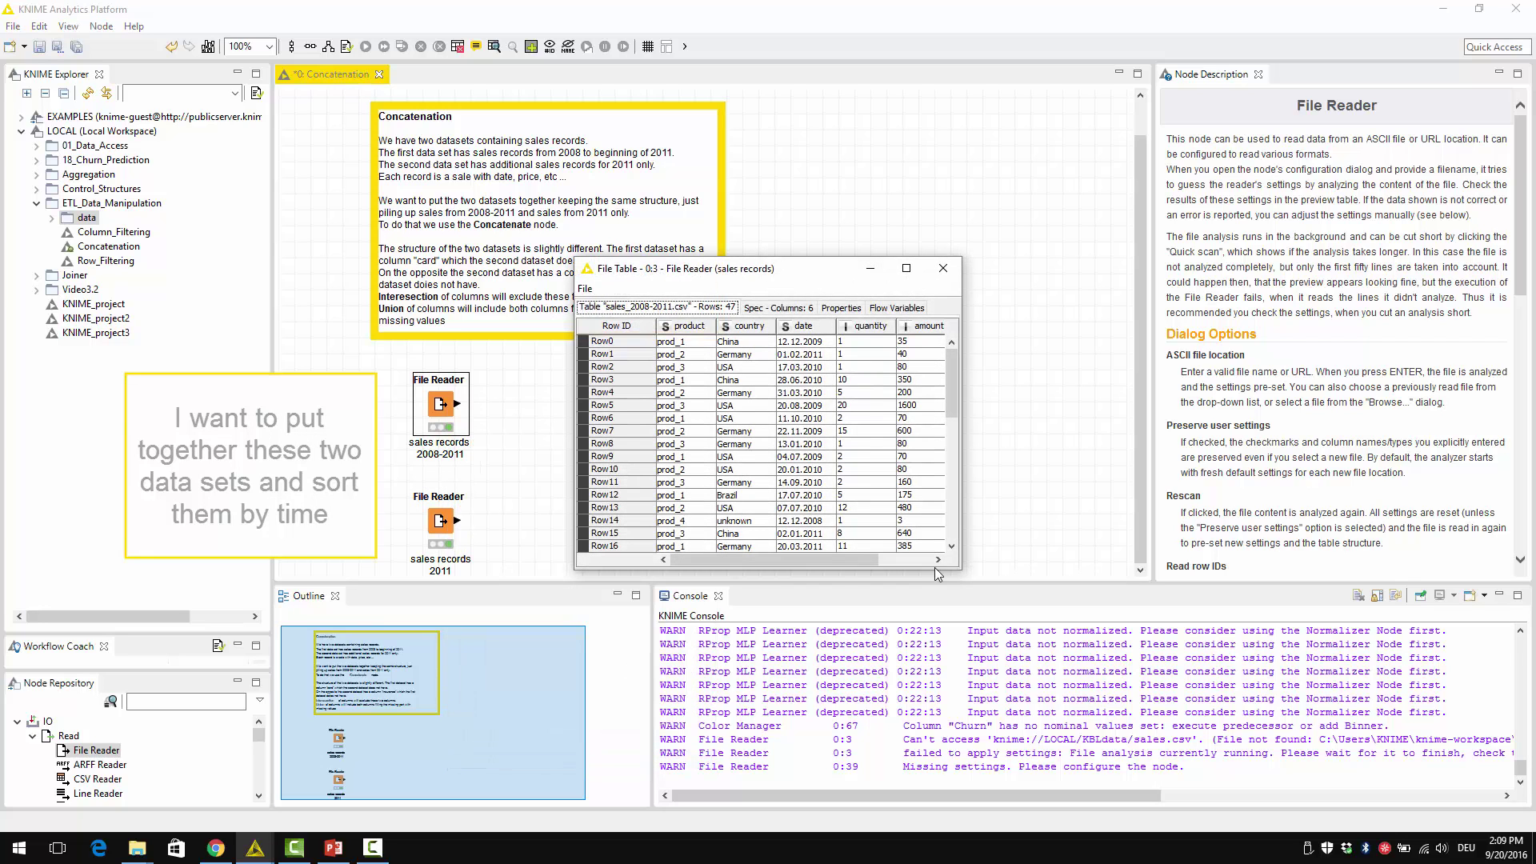
pyautogui.moveTo(961, 570); pyautogui.dragTo(1152, 703)
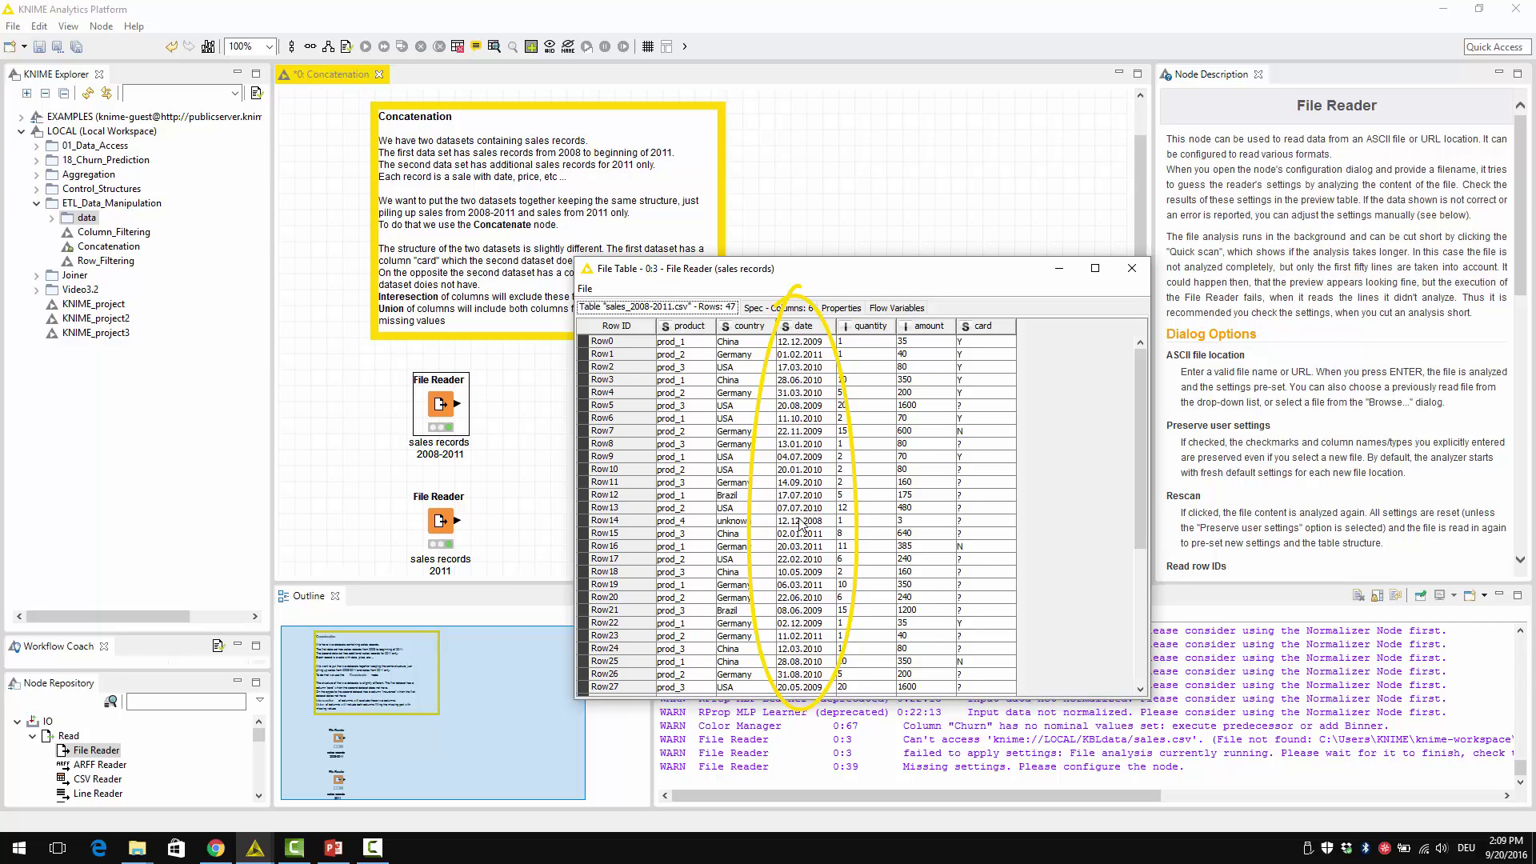
pyautogui.click(1132, 268)
pyautogui.rightClick(437, 520)
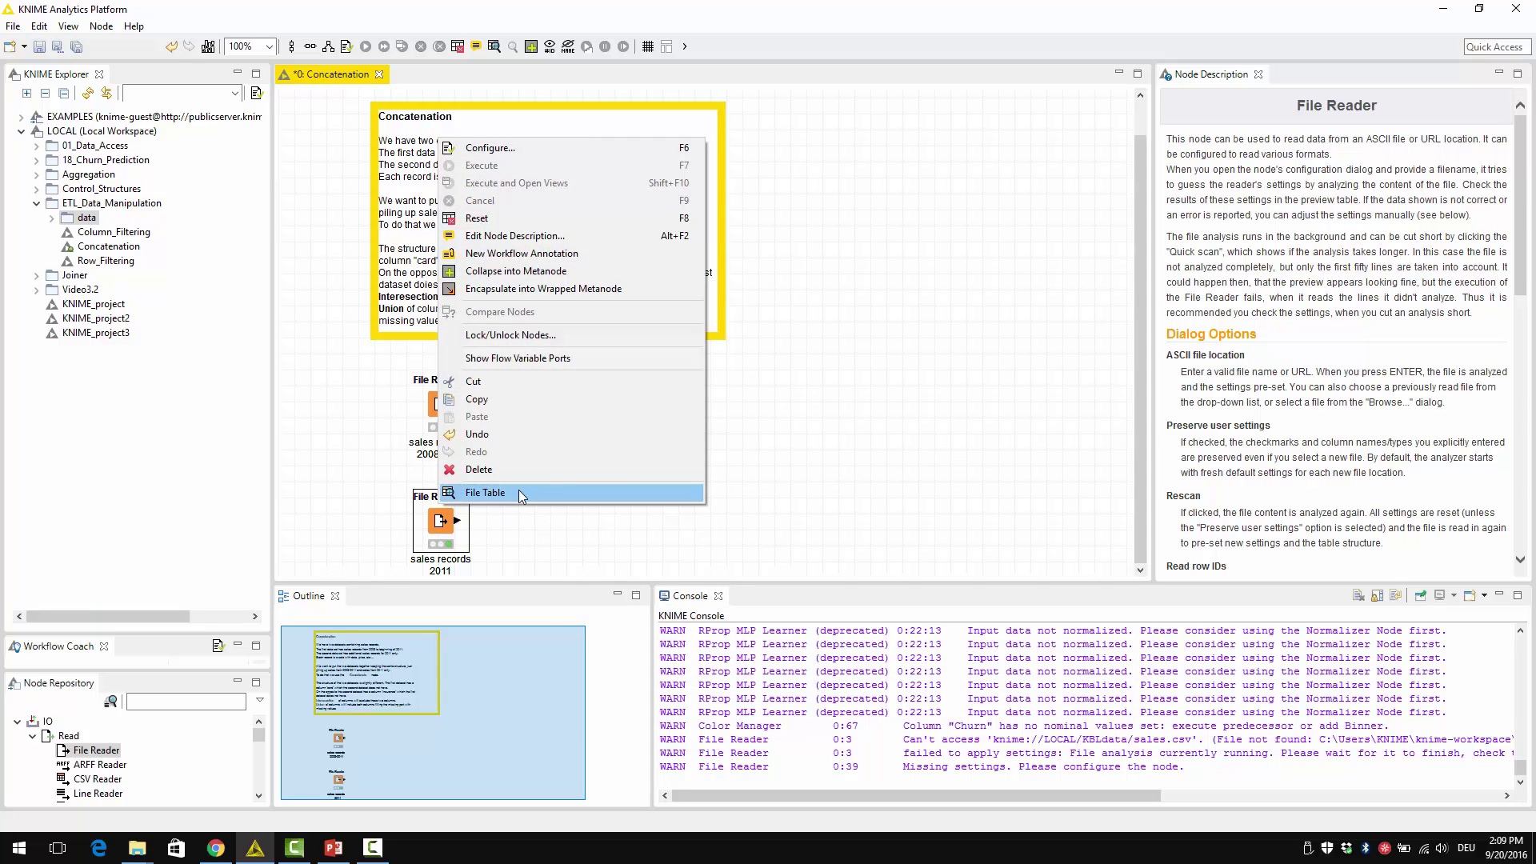
pyautogui.click(500, 505)
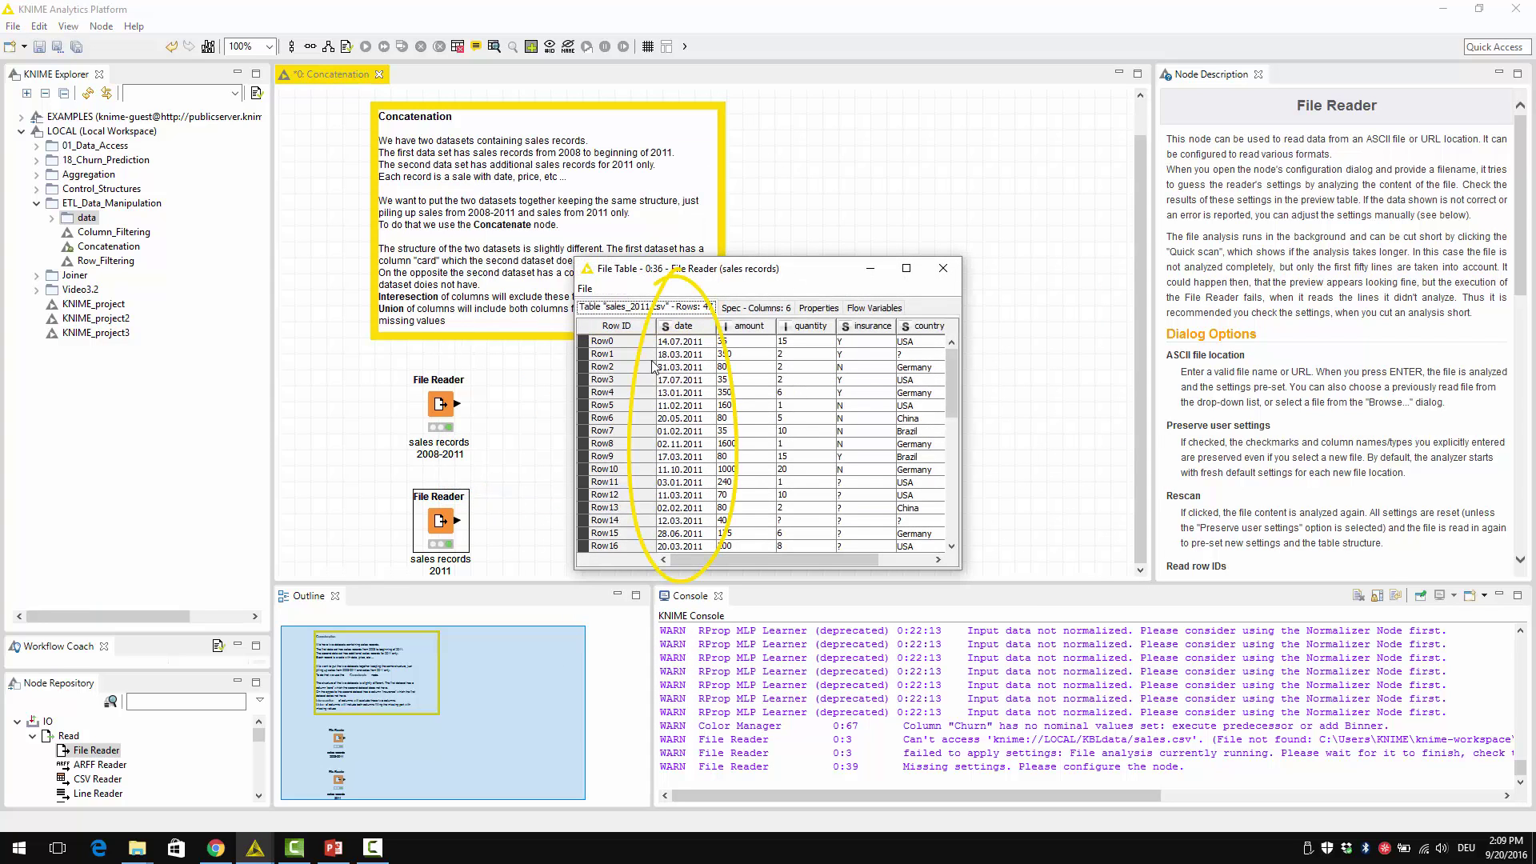
pyautogui.click(941, 279)
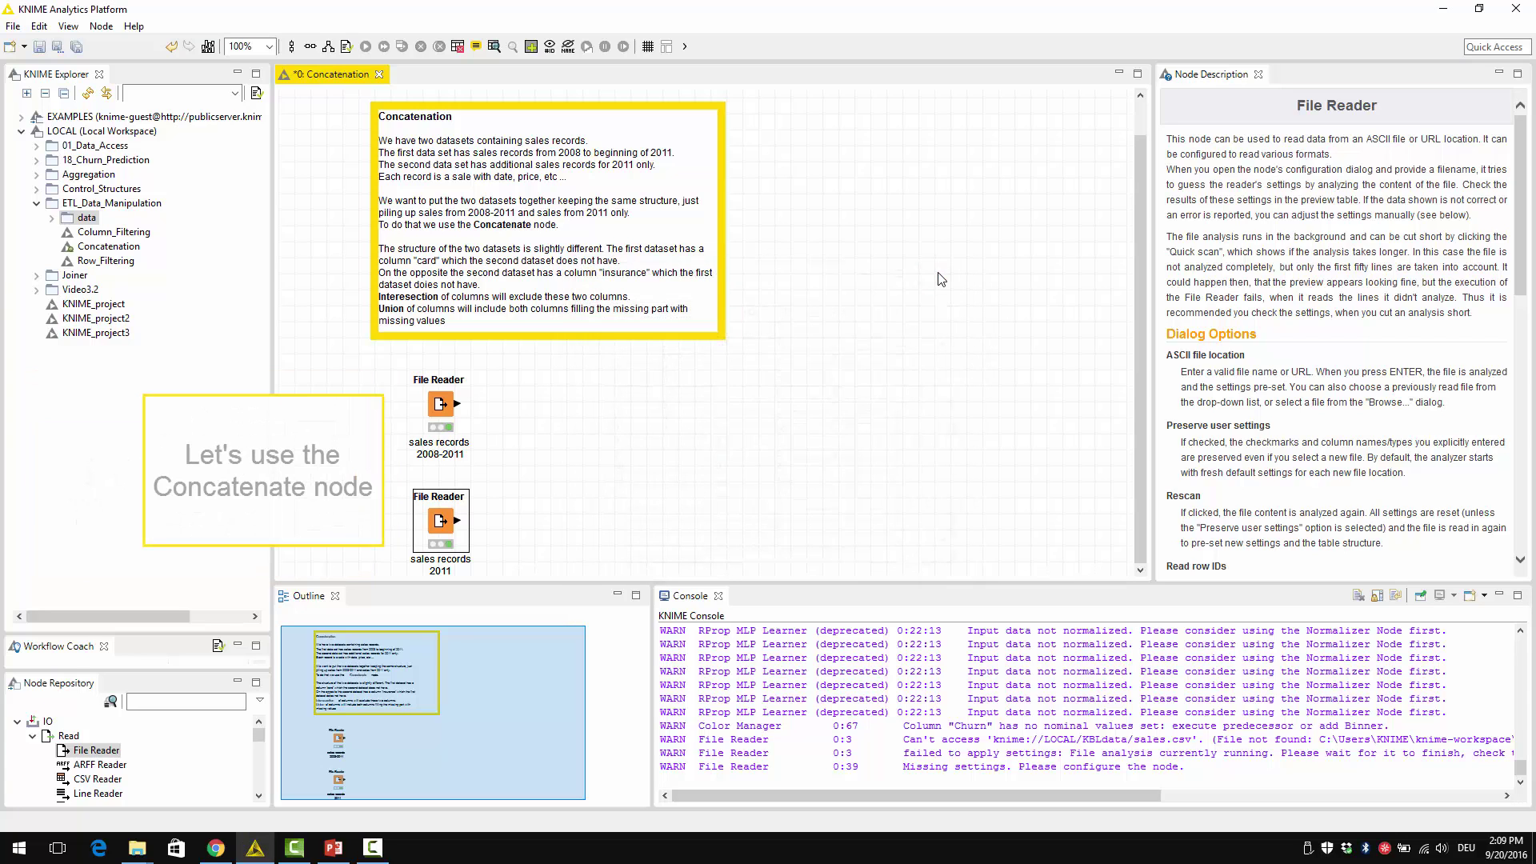
# Find the Concatenate node in the node repository and place it in the workflow beside the two File Readers
pyautogui.click(193, 701)
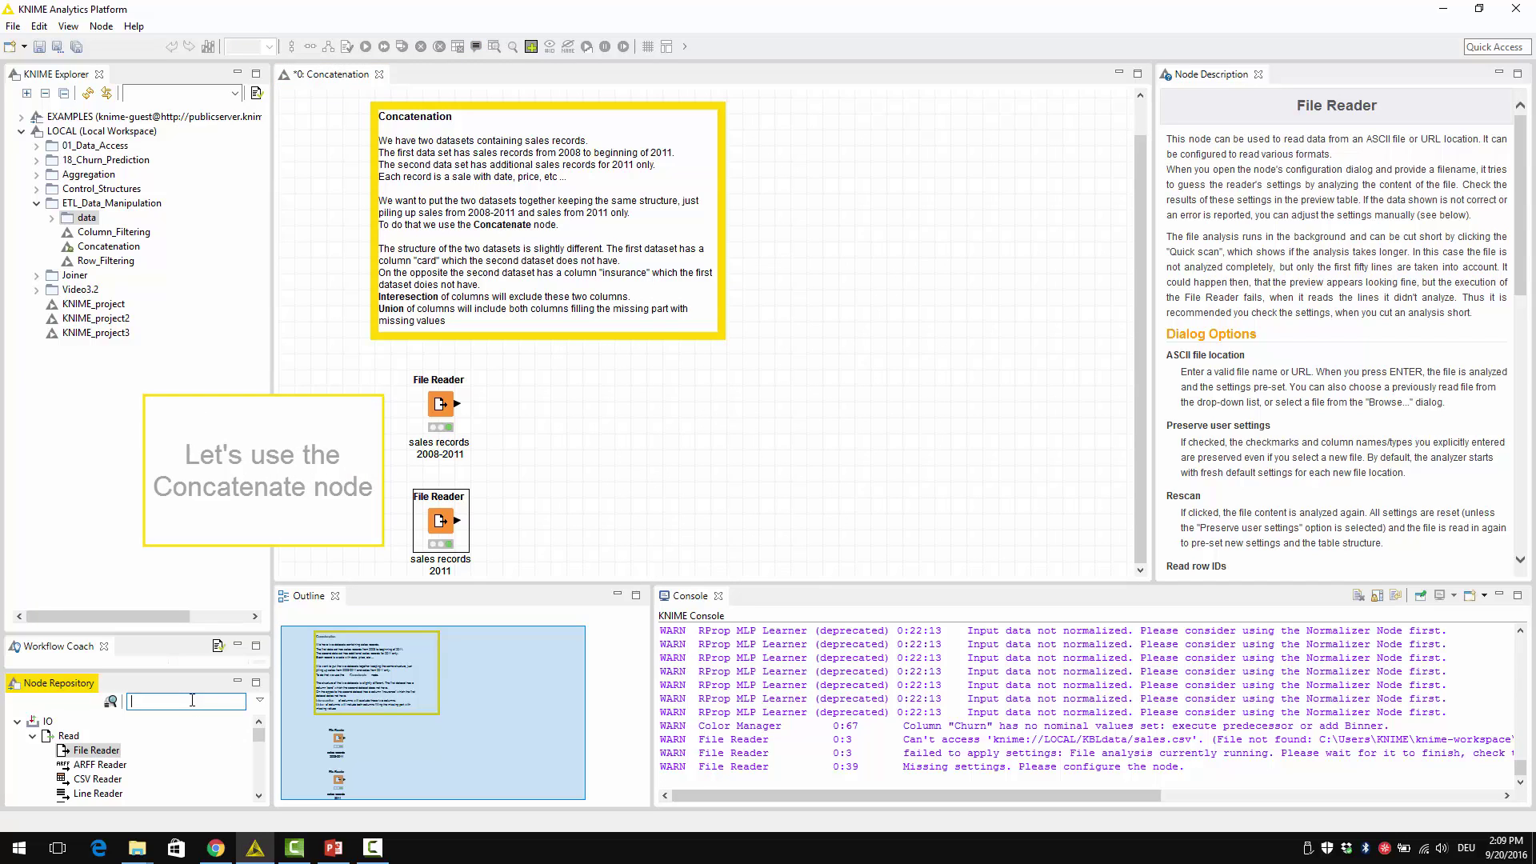
pyautogui.write('conac')
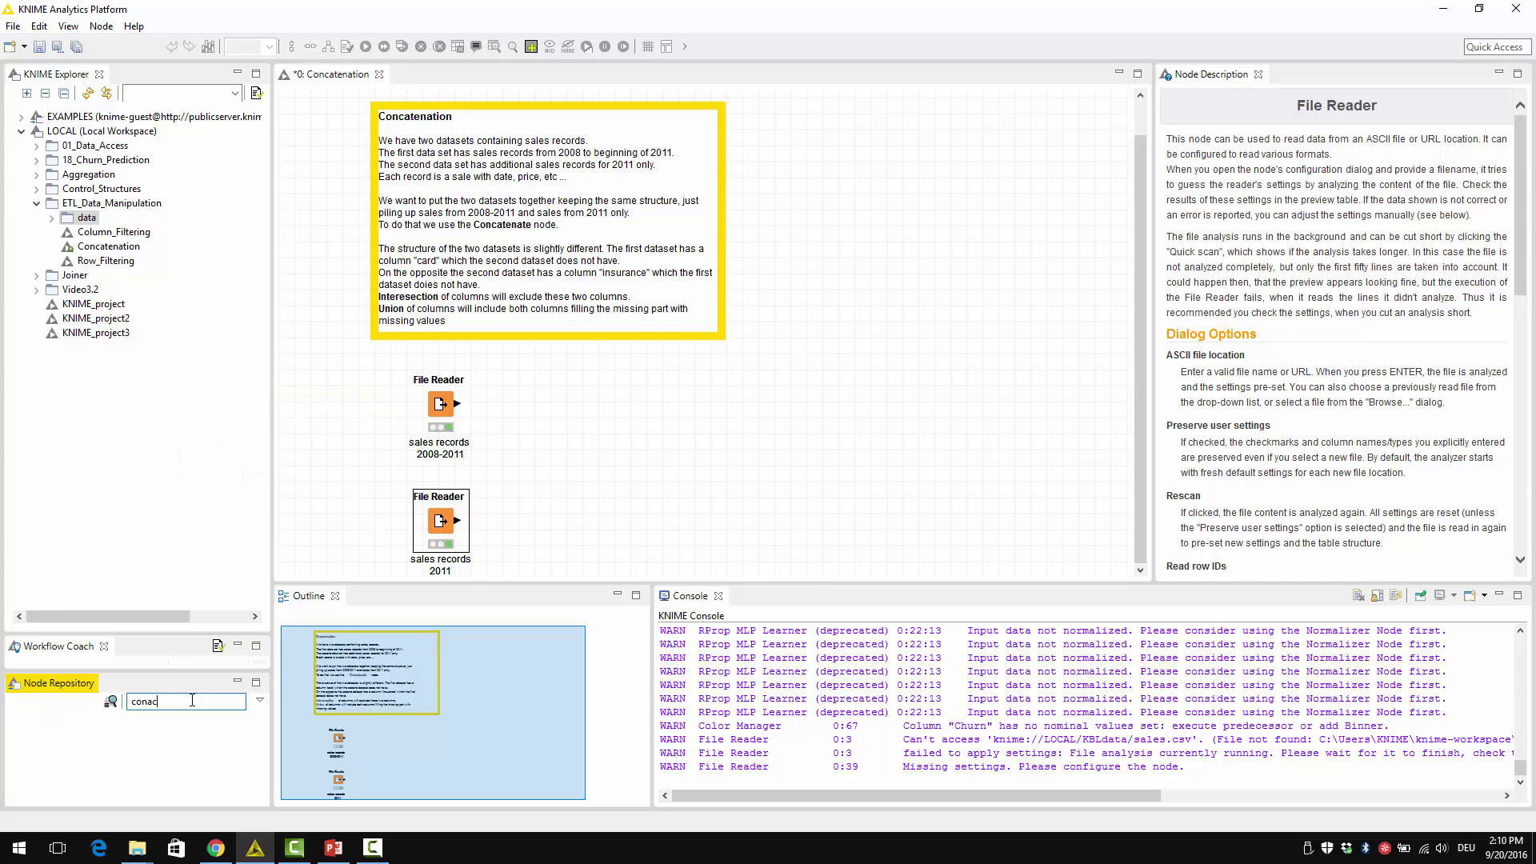
pyautogui.press('BackSpace')
pyautogui.press('BackSpace')
pyautogui.write('cate')
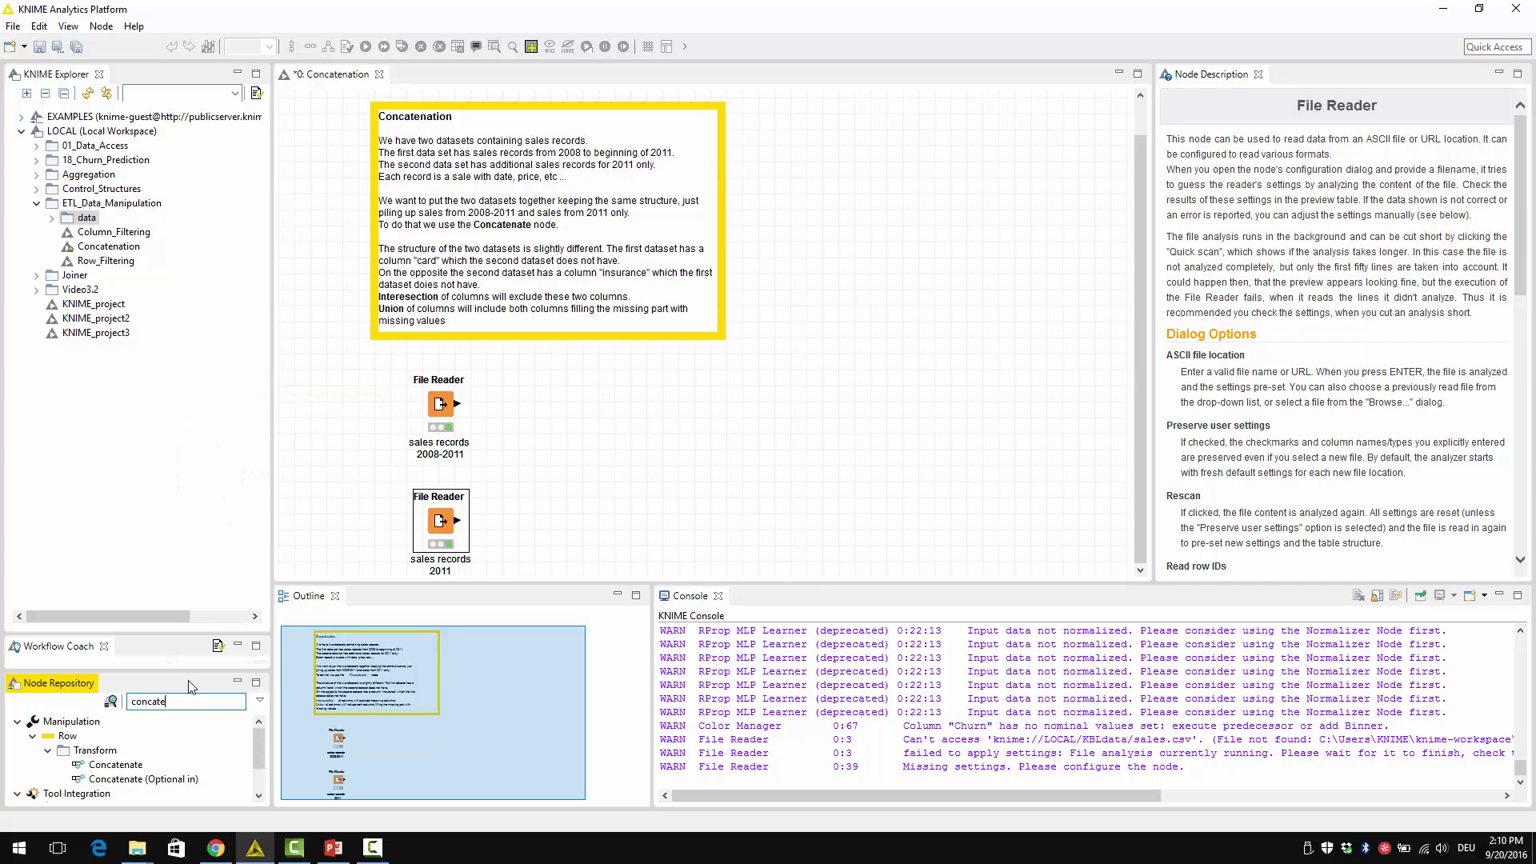
pyautogui.click(124, 766)
pyautogui.moveTo(124, 766); pyautogui.dragTo(530, 446)
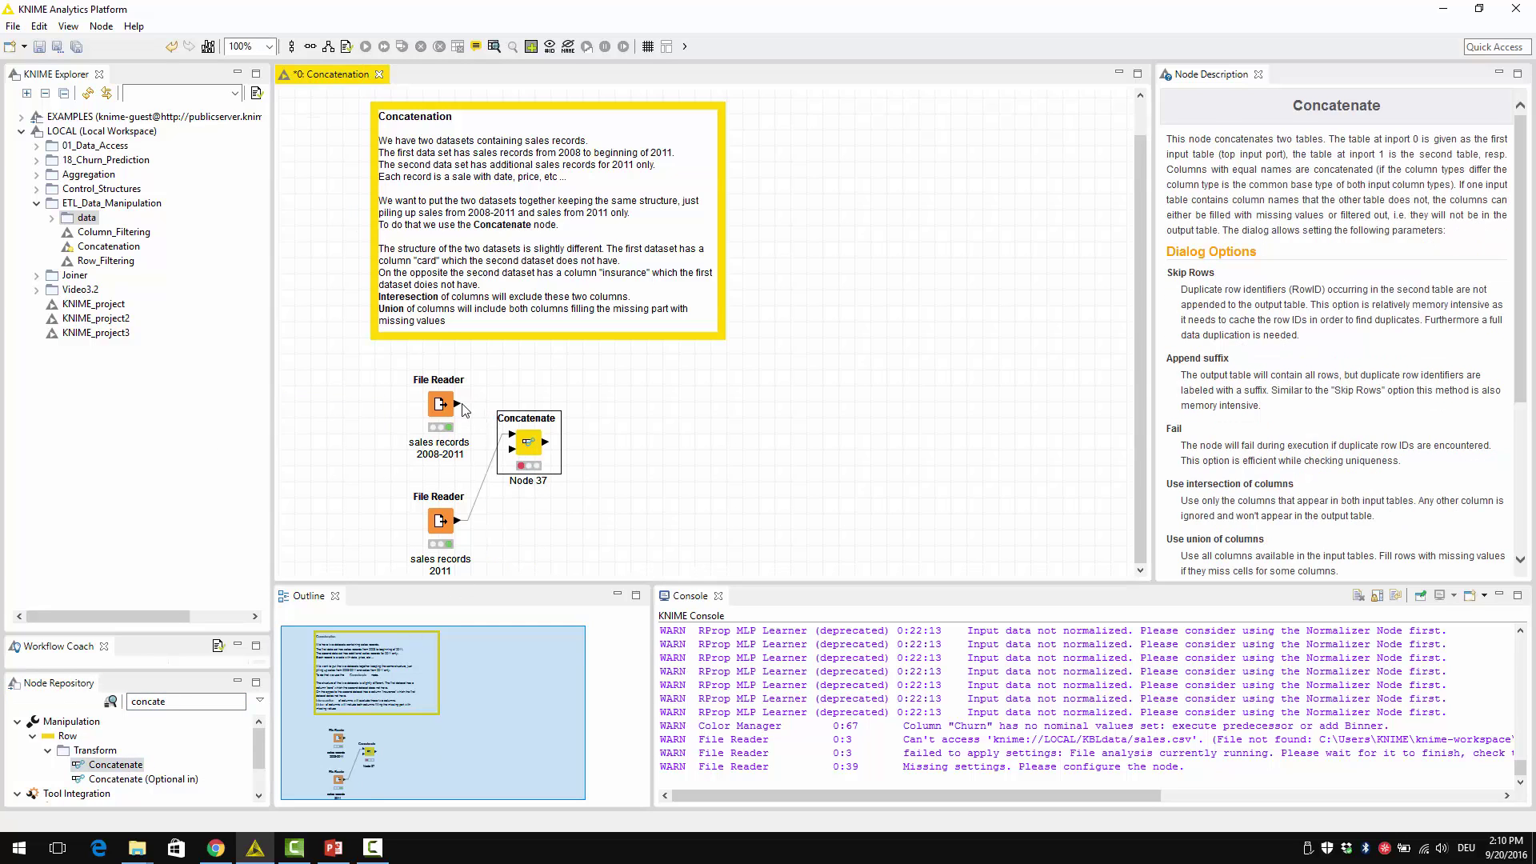
# Connect the 2008-2011 File Reader to the Concatenate node's first input and the 2011 File Reader to its second input
pyautogui.moveTo(457, 404); pyautogui.dragTo(521, 451)
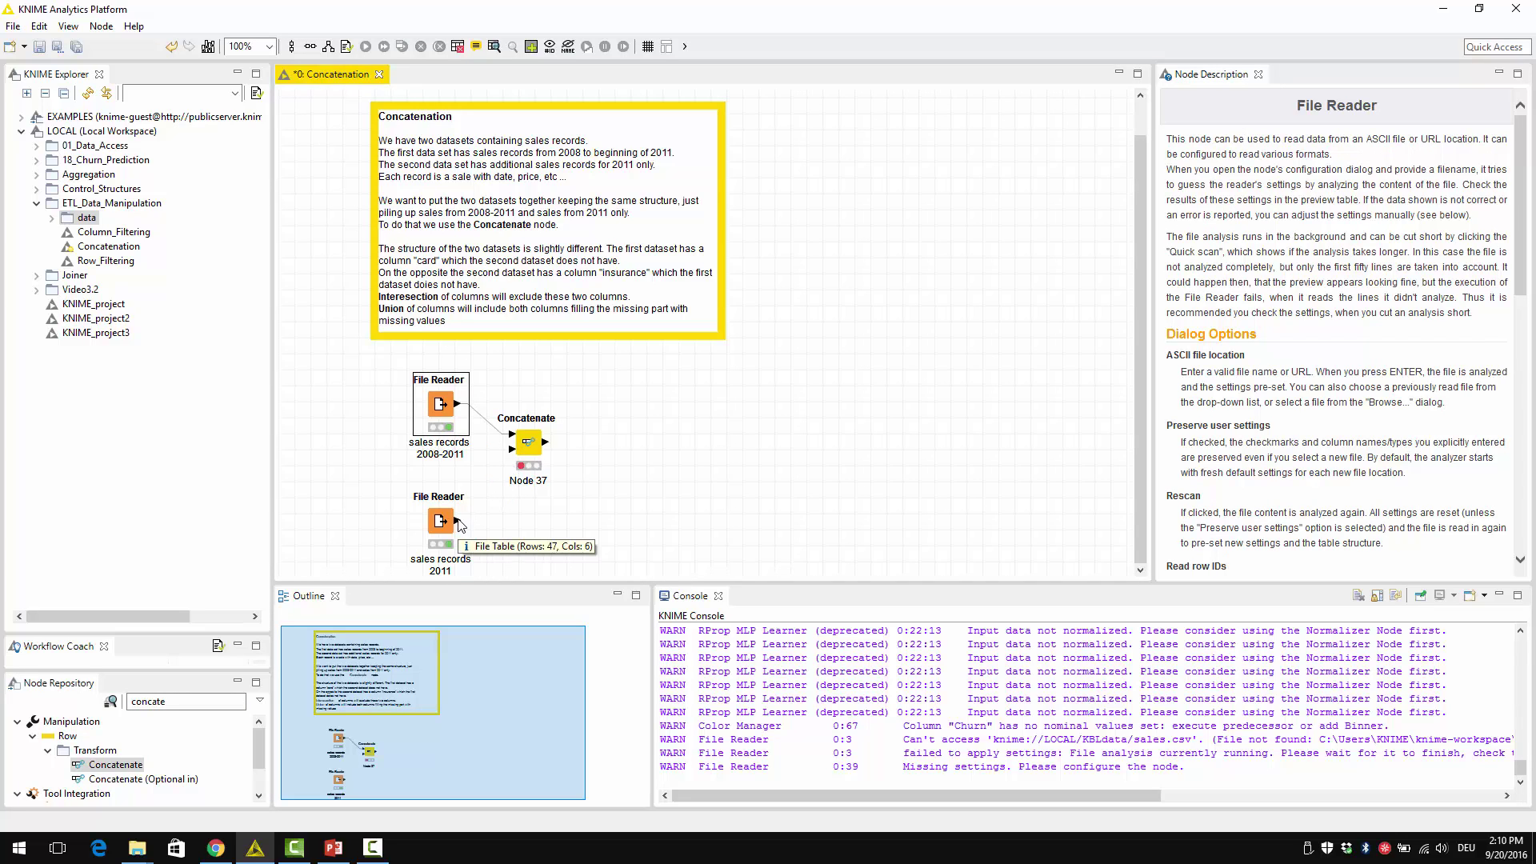
pyautogui.moveTo(458, 524); pyautogui.dragTo(517, 459)
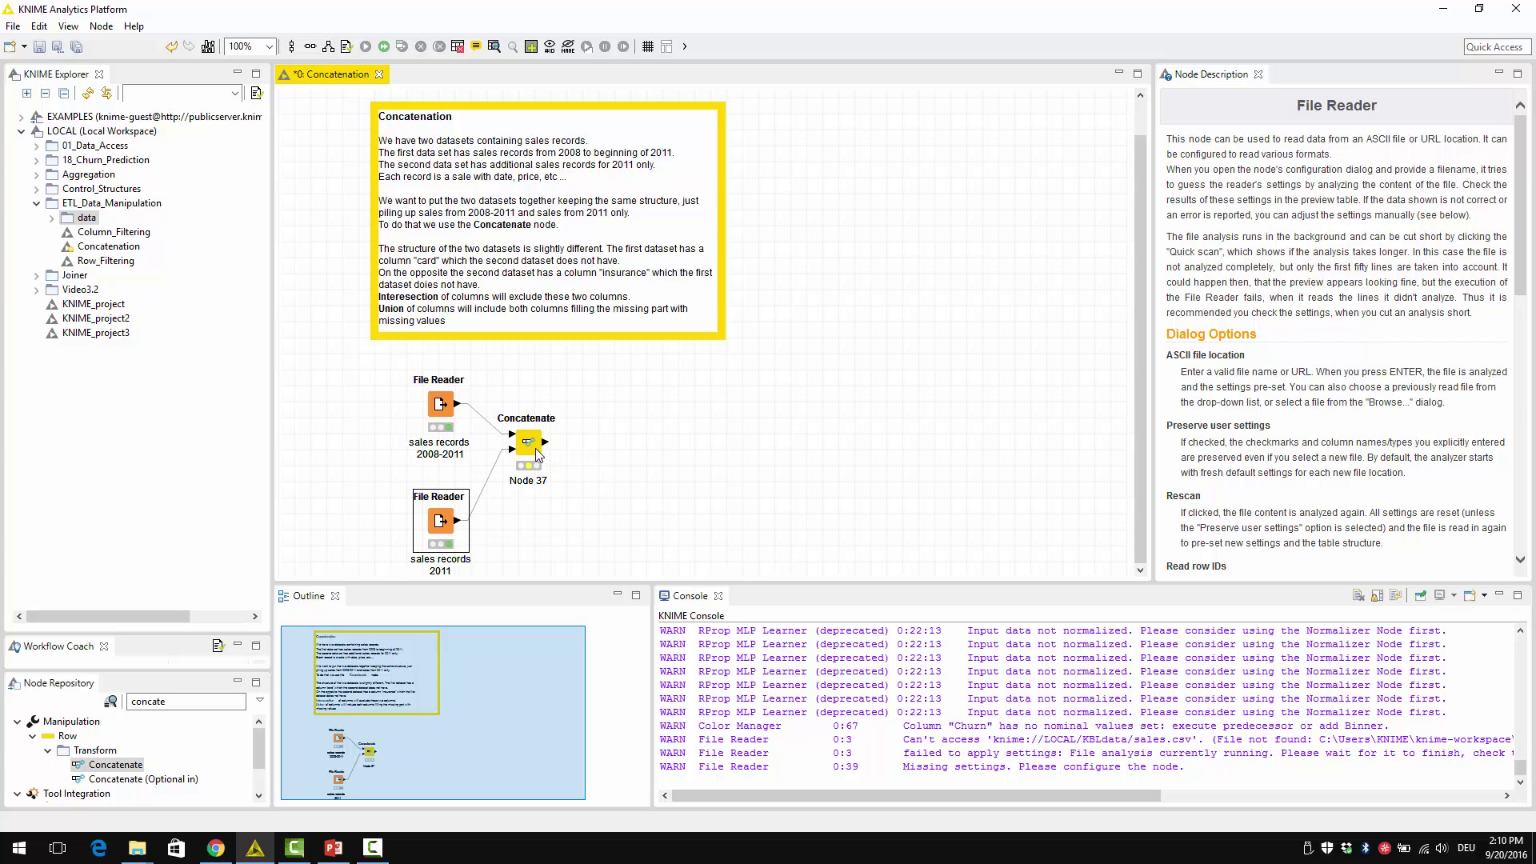
# Confirm the Concatenate node's settings with the duplicate row suffix "_dup" and union of columns, and execute the node
pyautogui.doubleClick(535, 448)
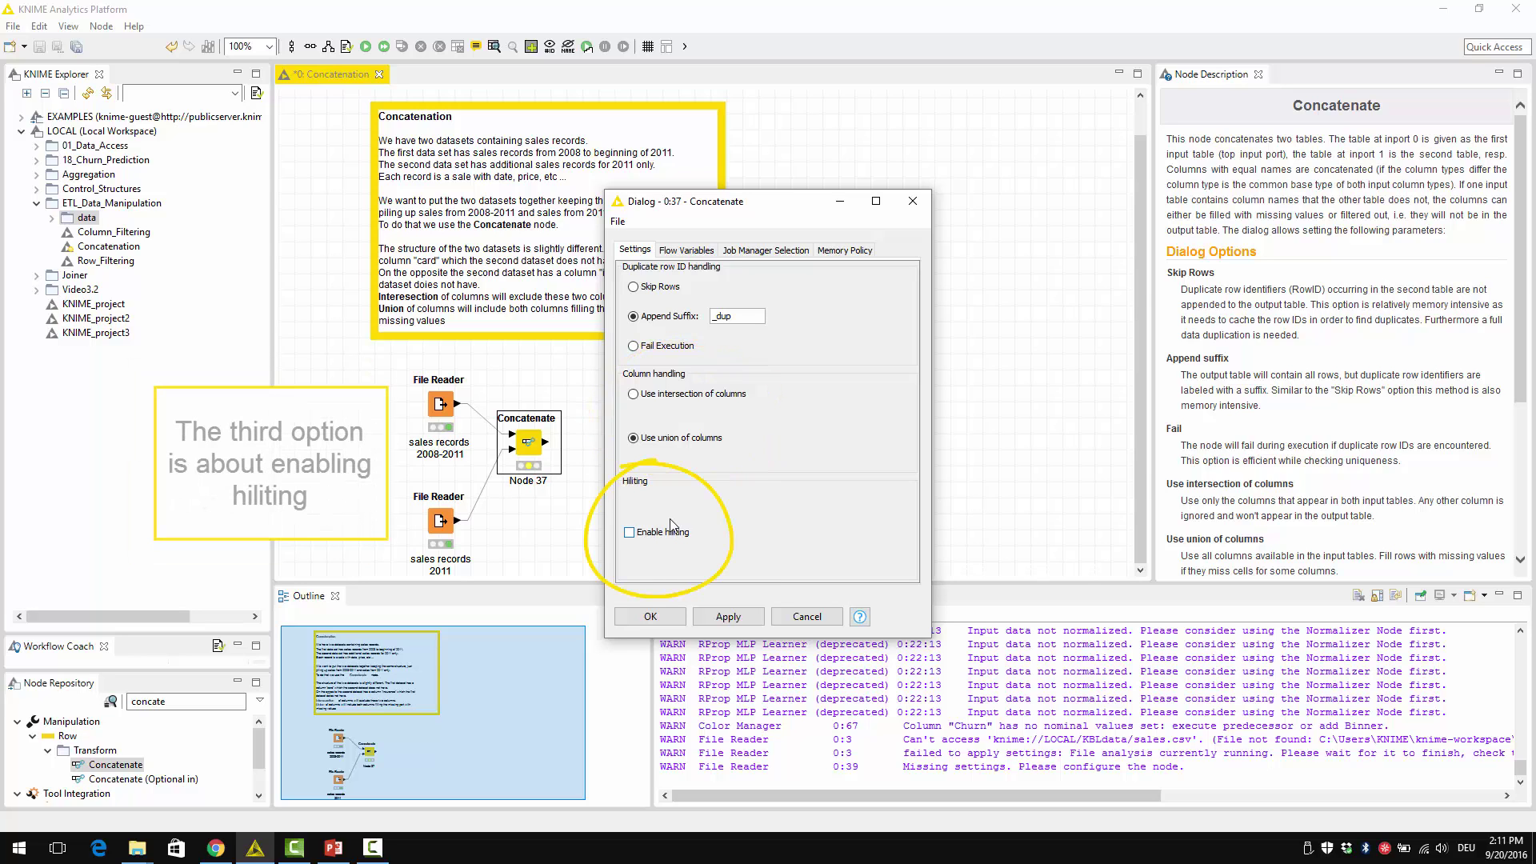
pyautogui.click(671, 623)
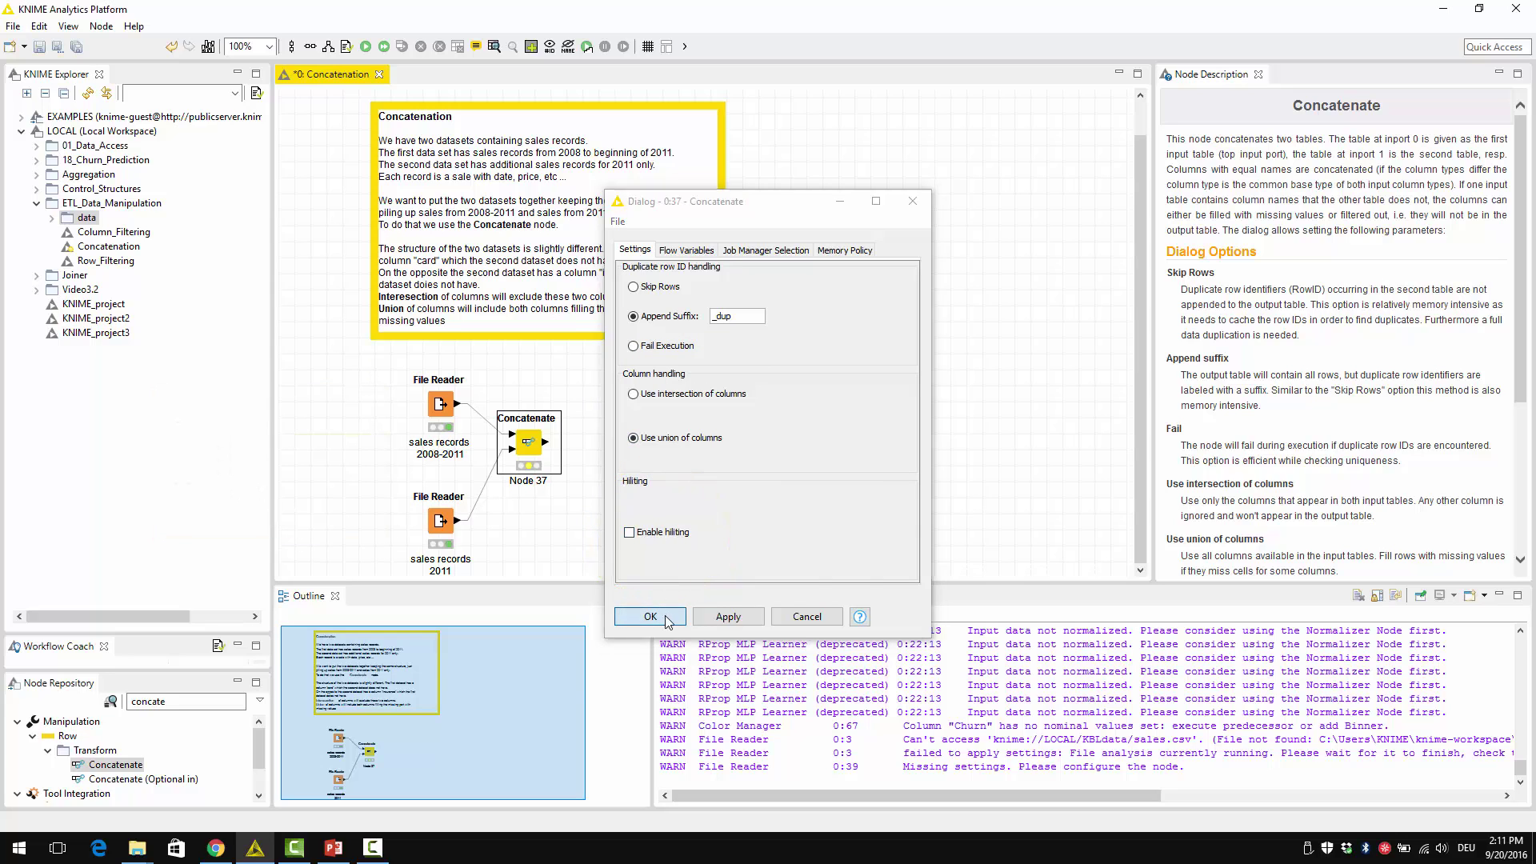
pyautogui.rightClick(534, 450)
pyautogui.click(588, 475)
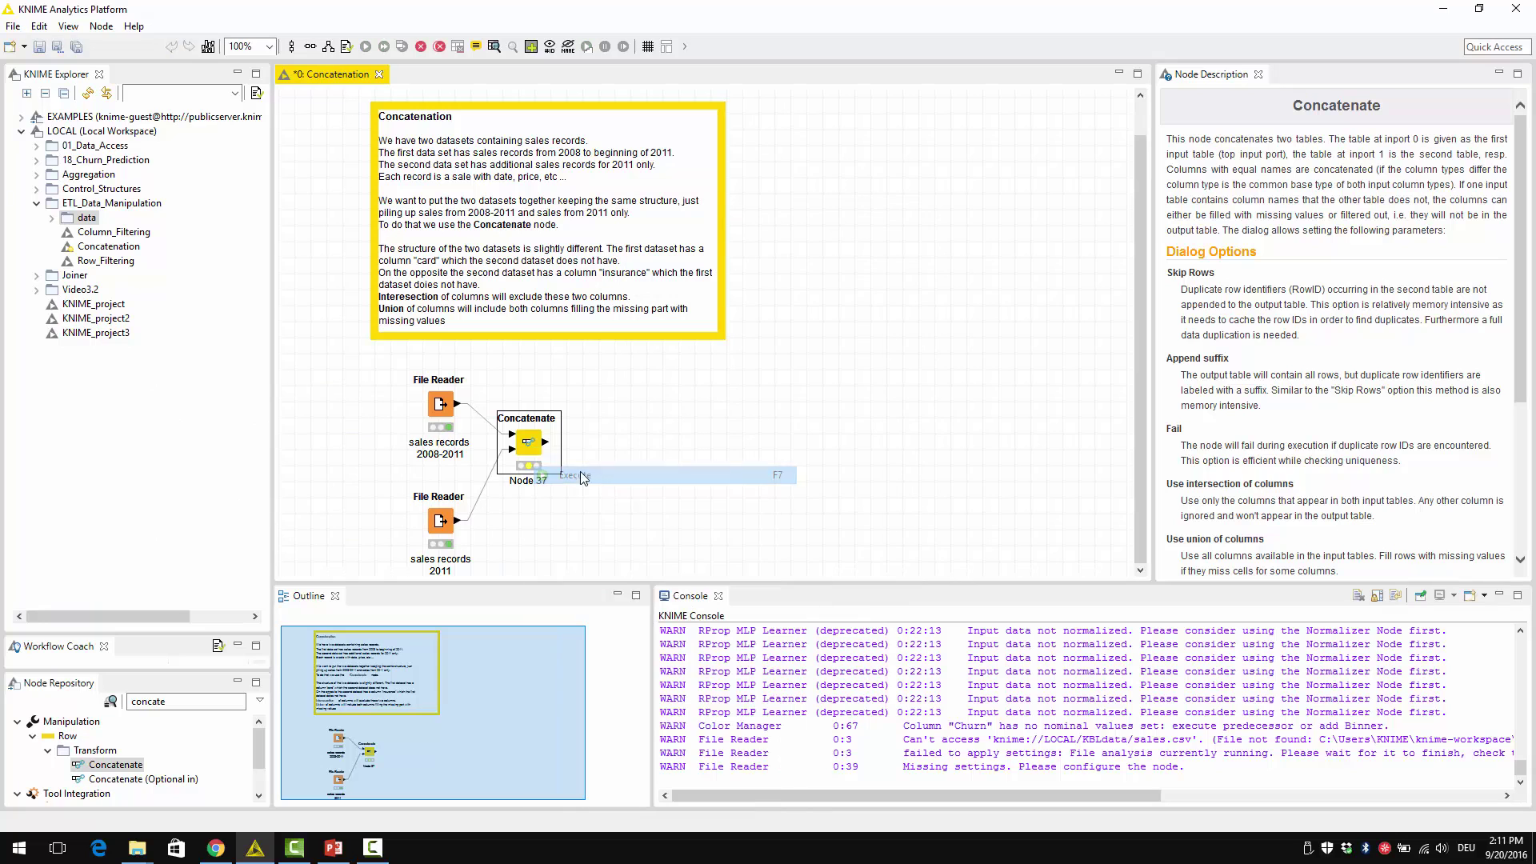
# Compare the column structure of the 2008-2011 and 2011 File Reader tables, looking at all their column headers
pyautogui.click(446, 410)
pyautogui.rightClick(447, 410)
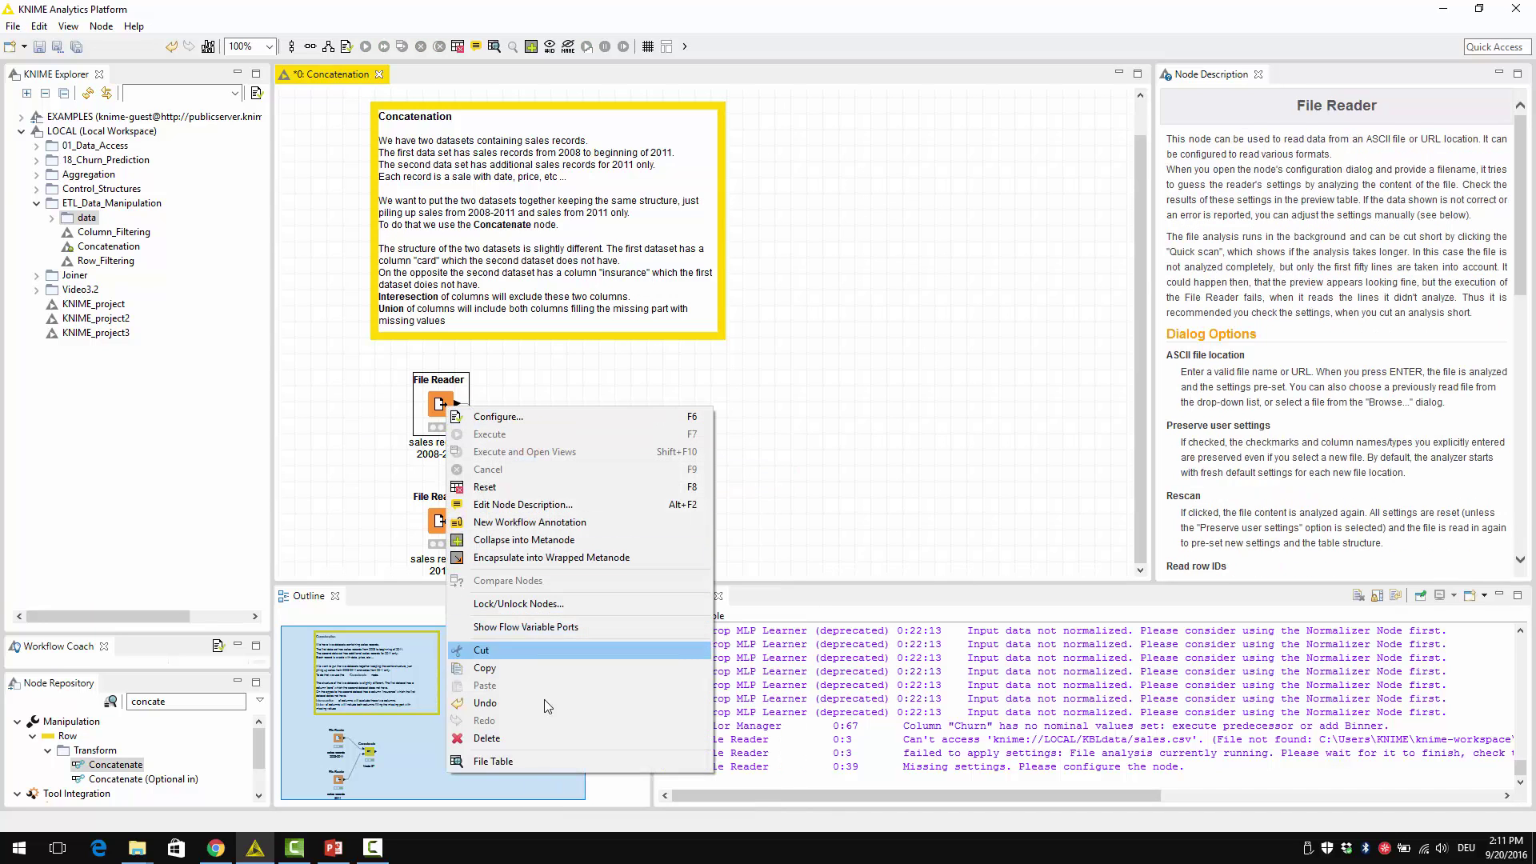
pyautogui.click(551, 761)
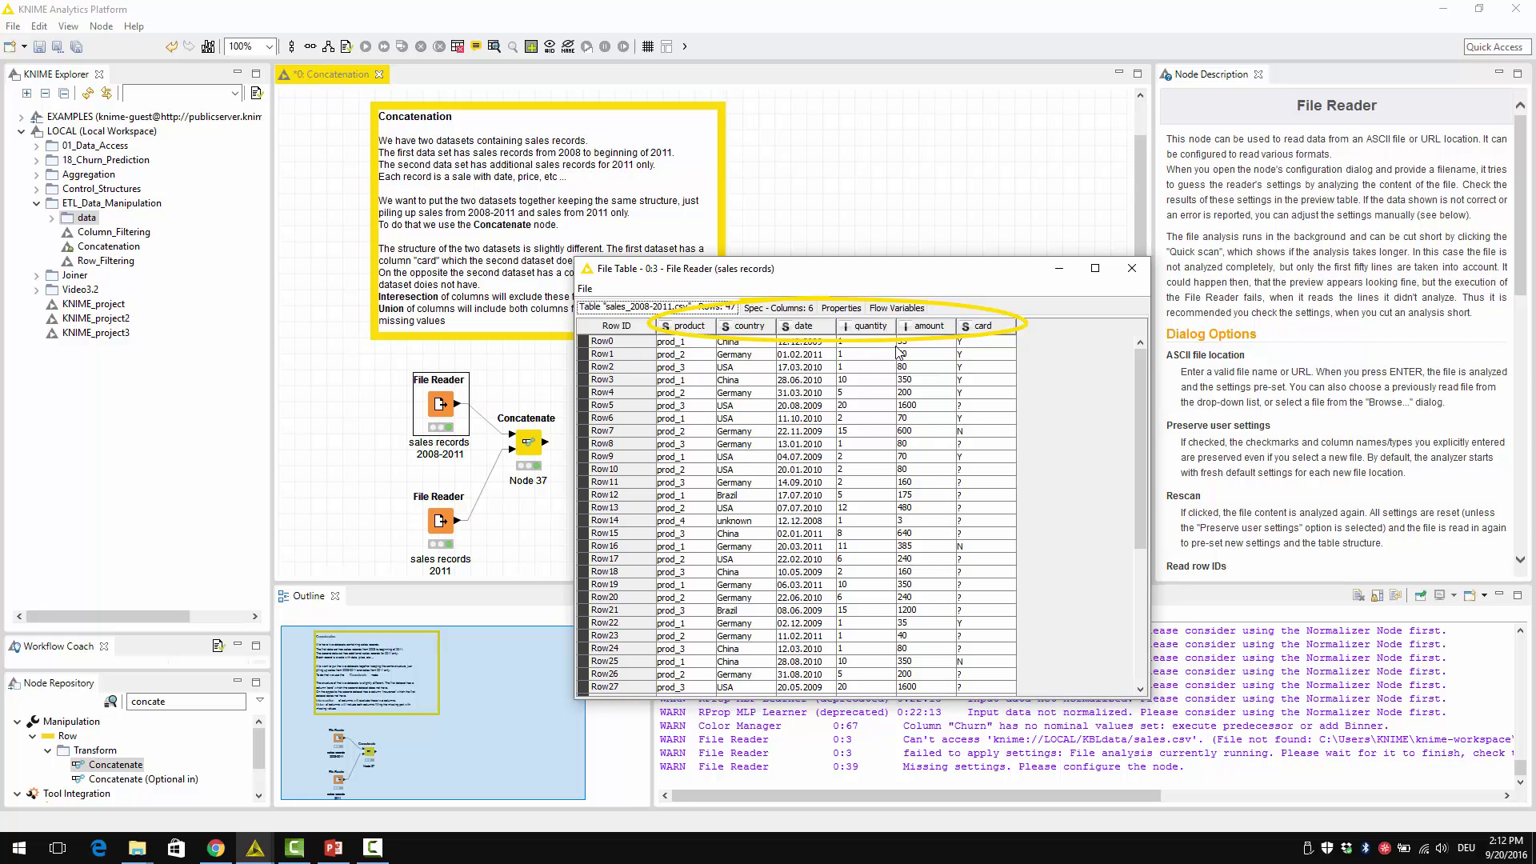
pyautogui.click(1132, 268)
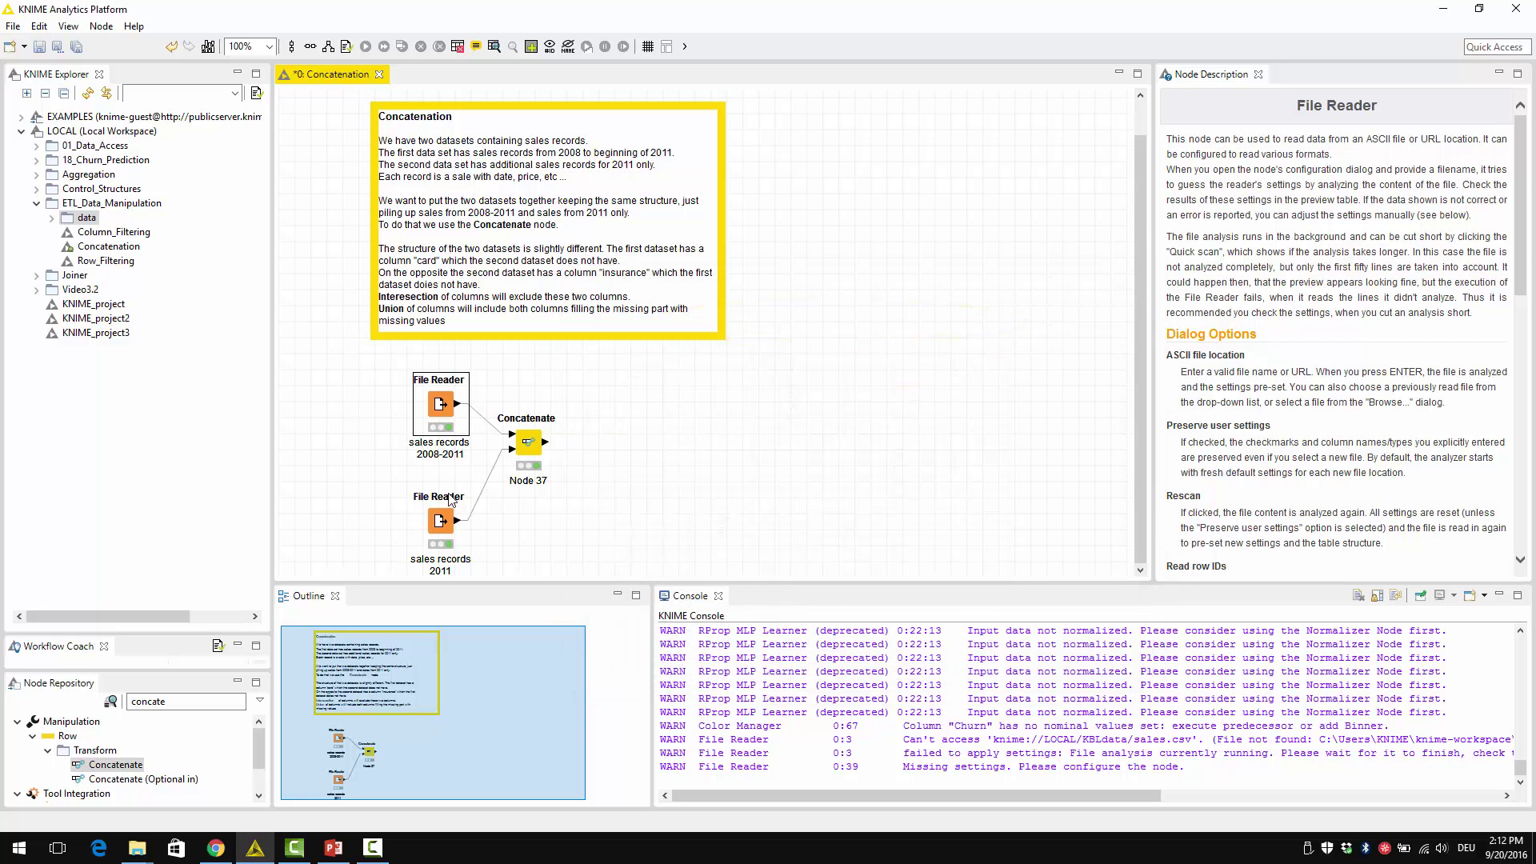
pyautogui.rightClick(440, 524)
pyautogui.click(522, 507)
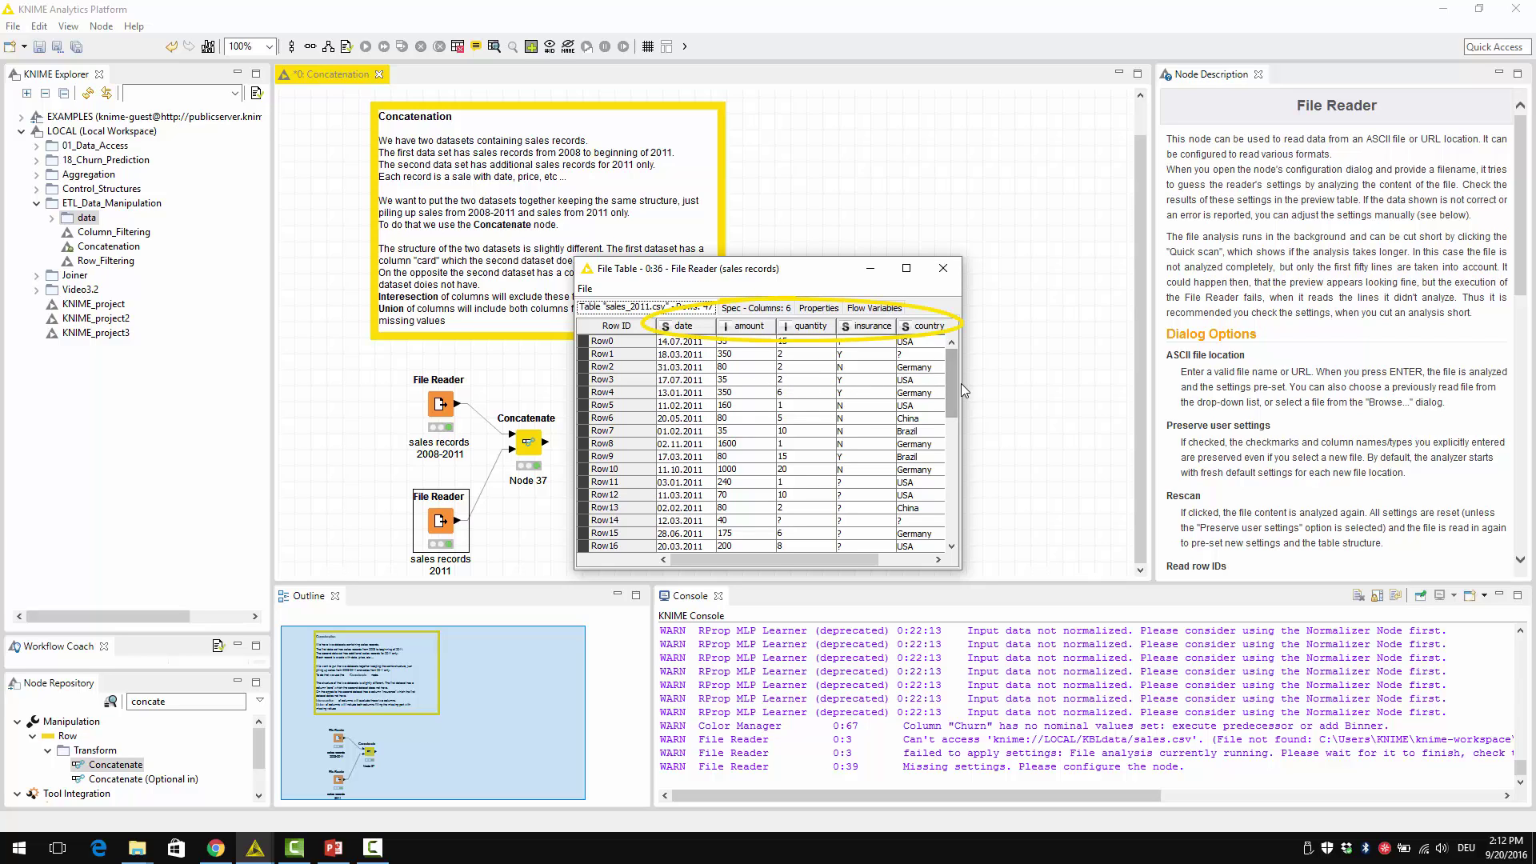
pyautogui.moveTo(962, 386); pyautogui.dragTo(1065, 385)
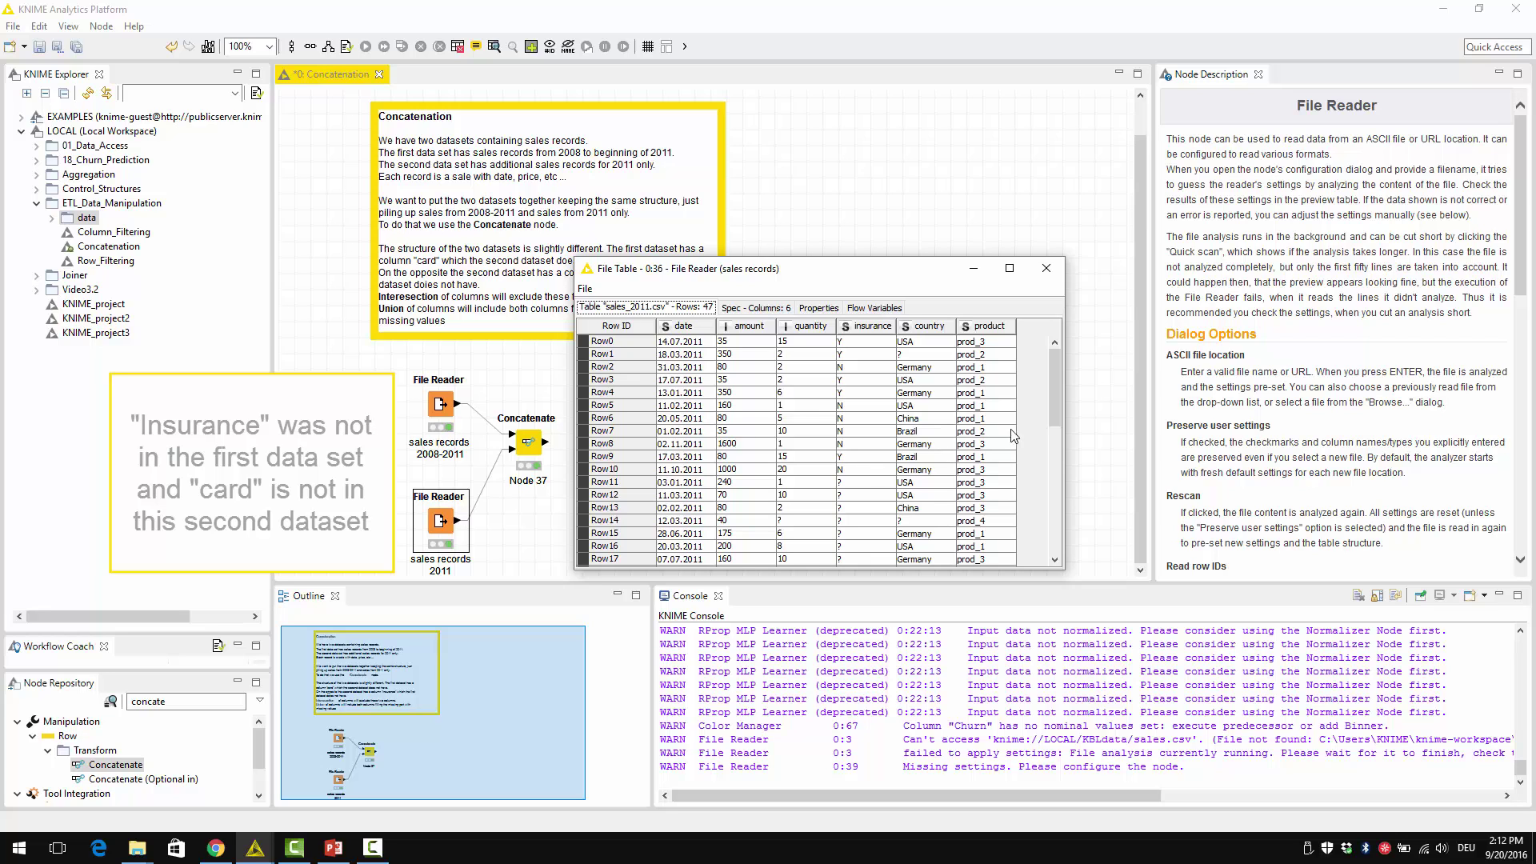
pyautogui.click(1046, 268)
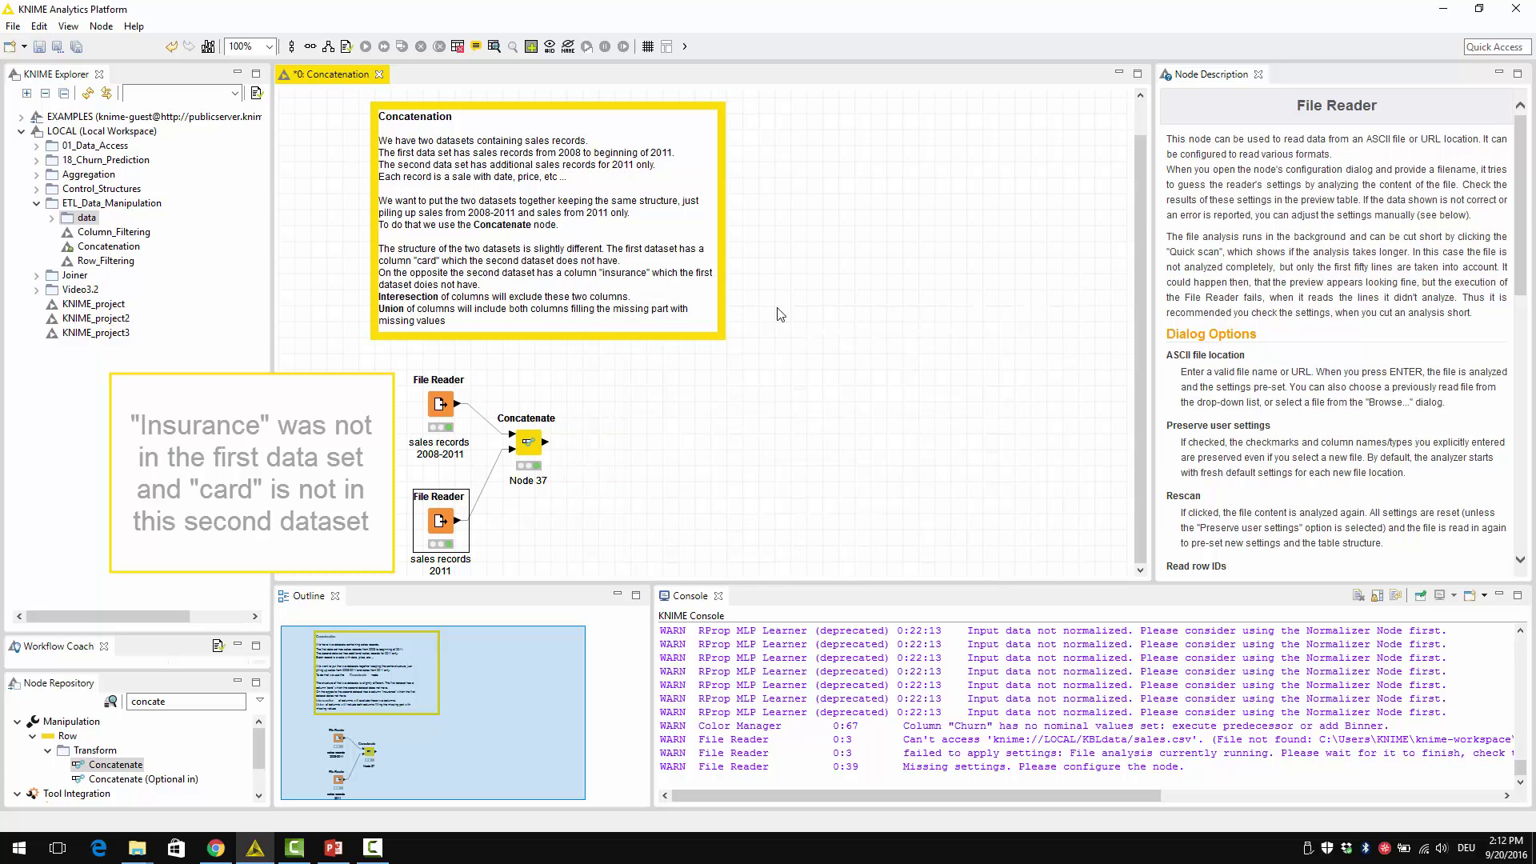
# Examine the union Concatenate node's output table from first to last row, including the card and insurance columns
pyautogui.rightClick(538, 446)
pyautogui.click(645, 799)
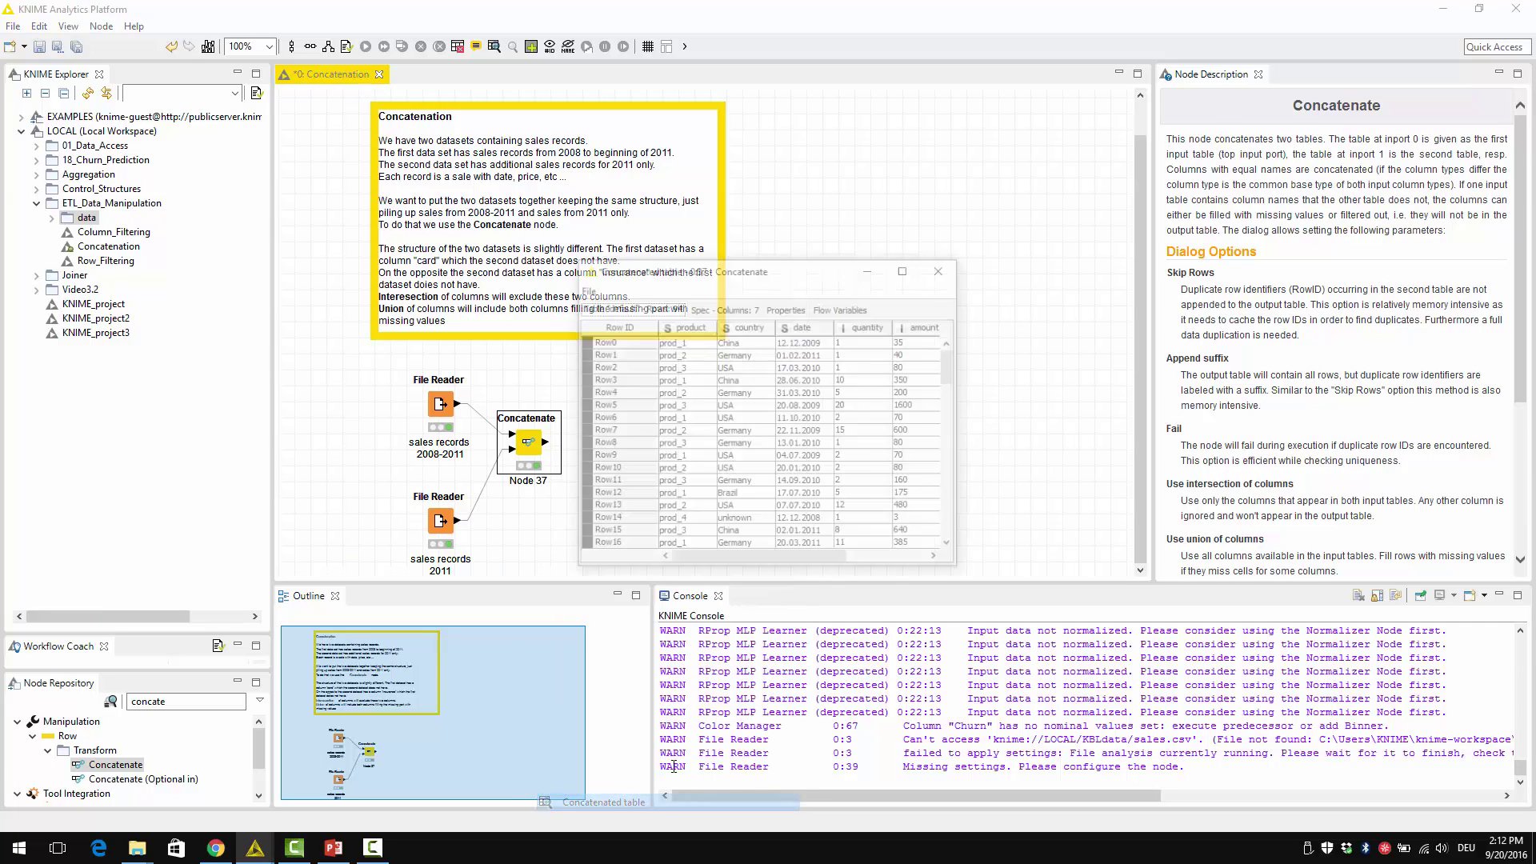
pyautogui.moveTo(827, 272); pyautogui.dragTo(945, 84)
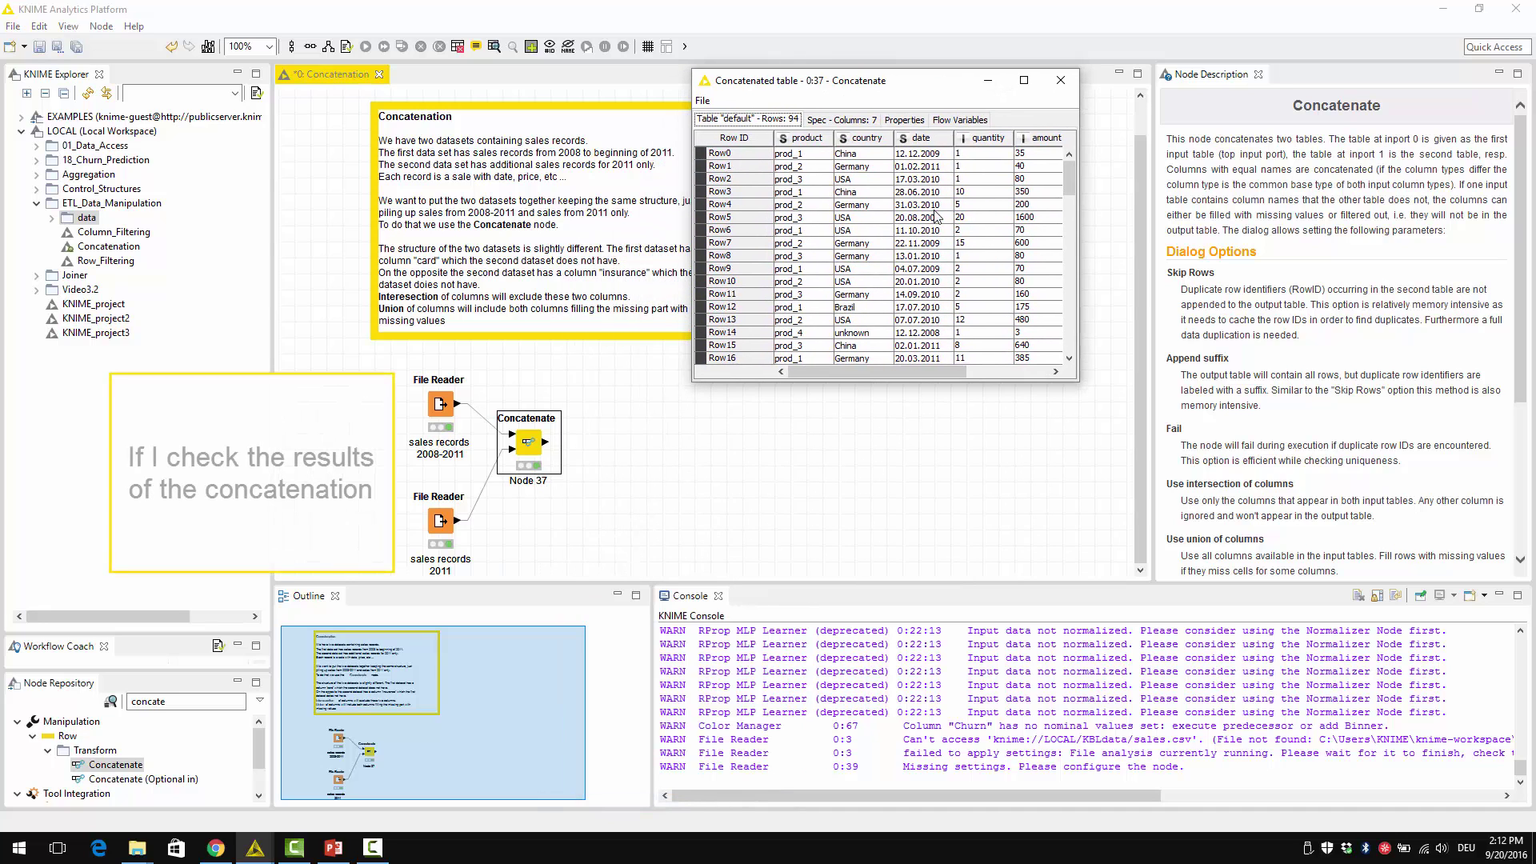
pyautogui.moveTo(902, 380); pyautogui.dragTo(905, 613)
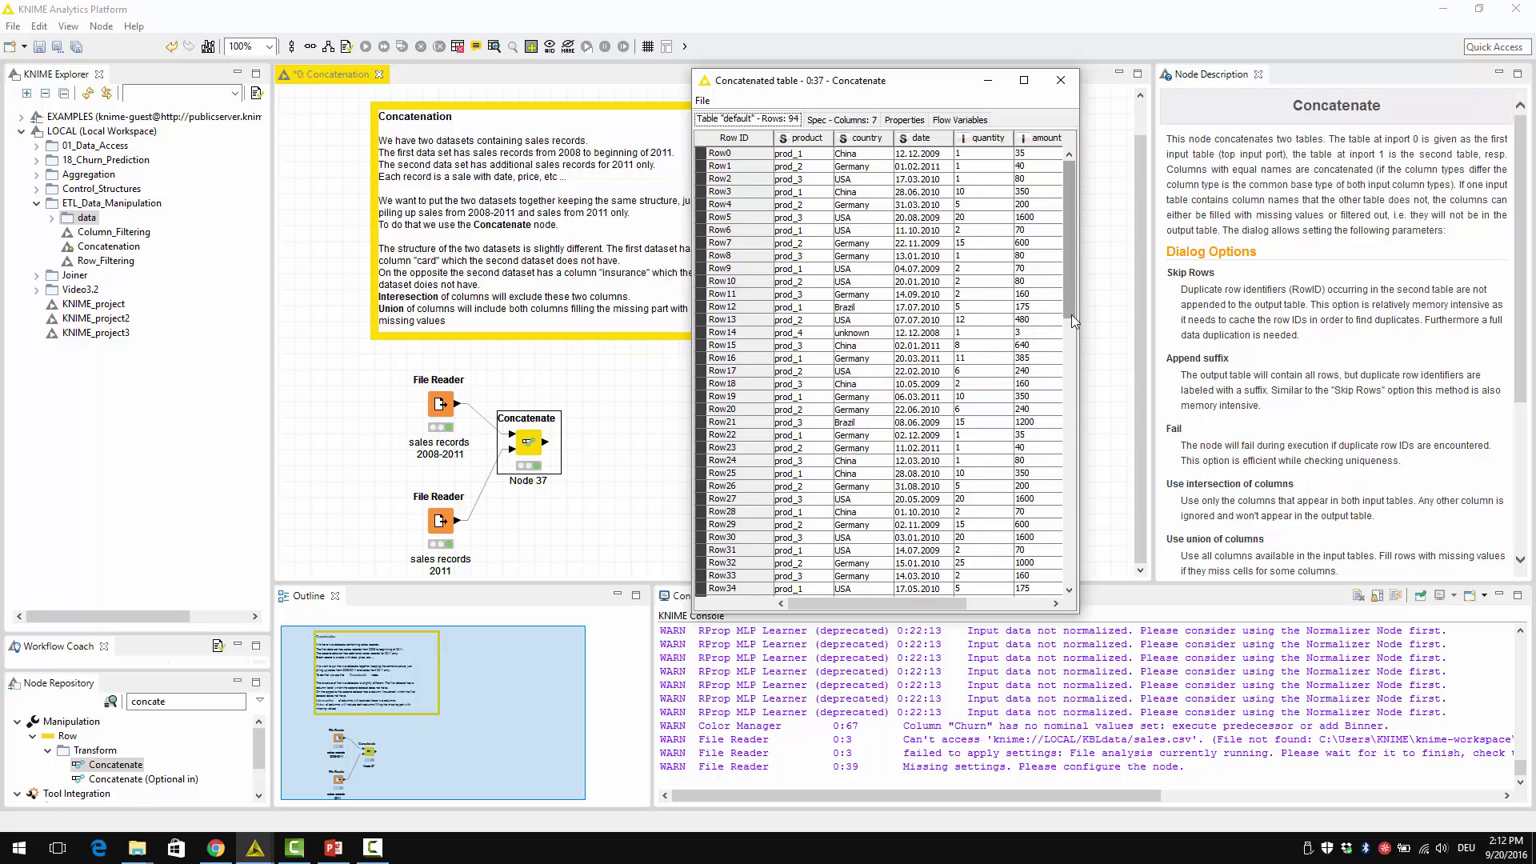
pyautogui.moveTo(1072, 315); pyautogui.dragTo(1080, 576)
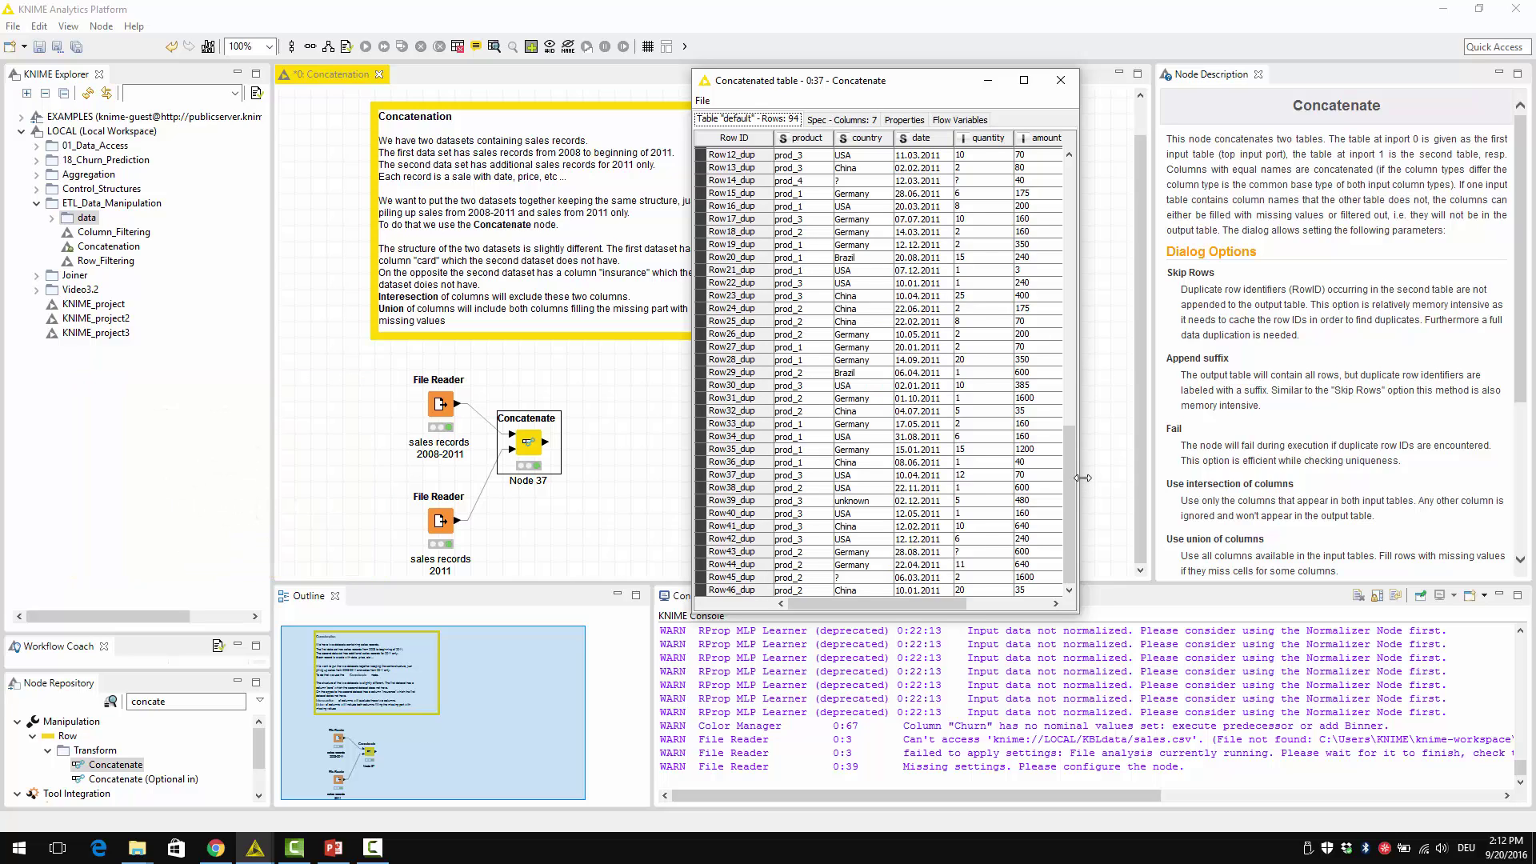
pyautogui.moveTo(1078, 475); pyautogui.dragTo(1319, 468)
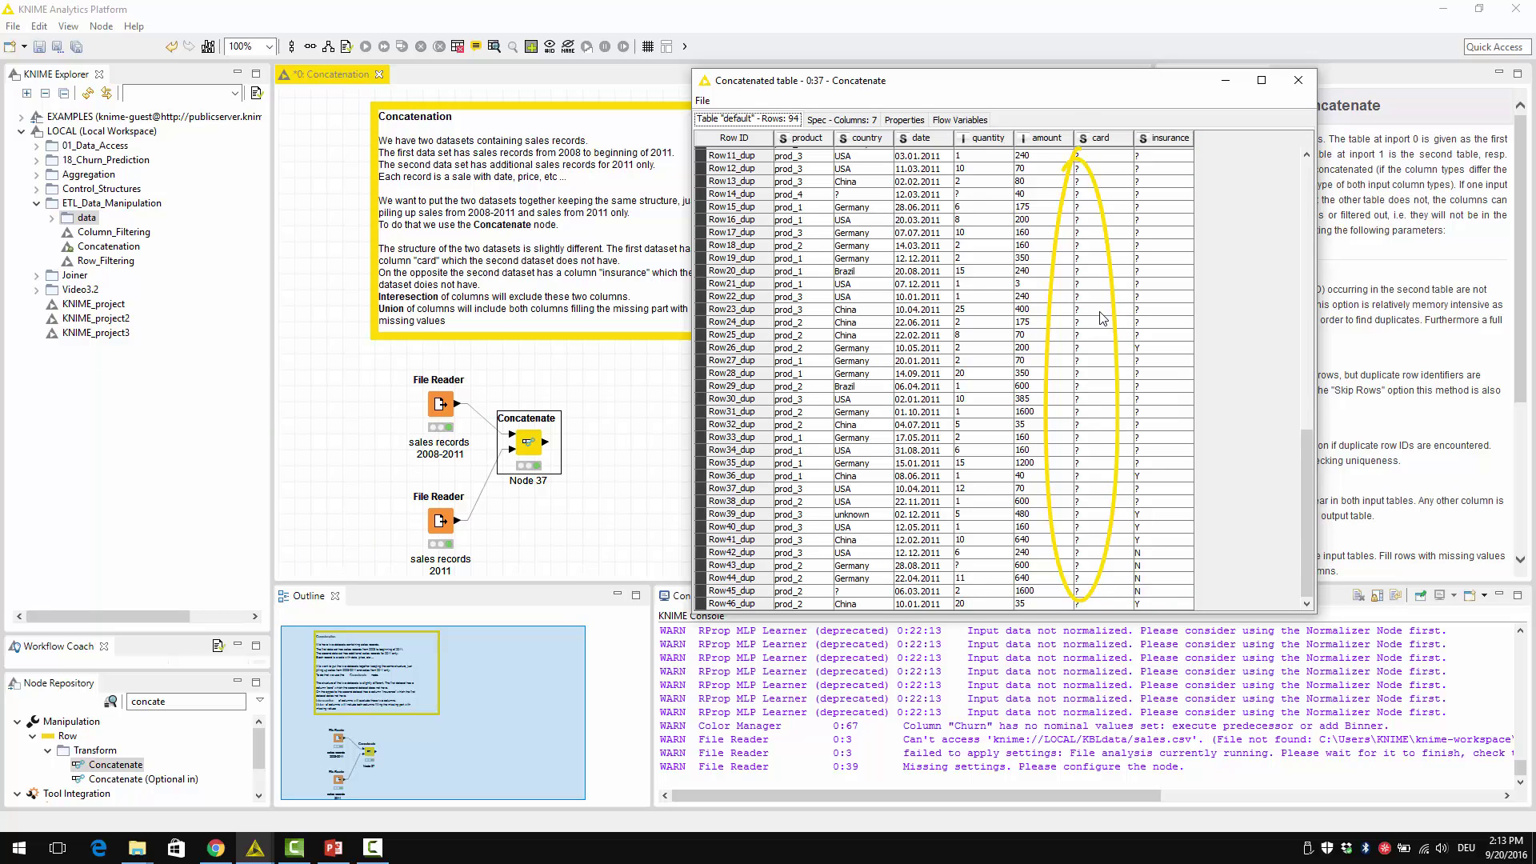
pyautogui.moveTo(1307, 464); pyautogui.dragTo(1306, 156)
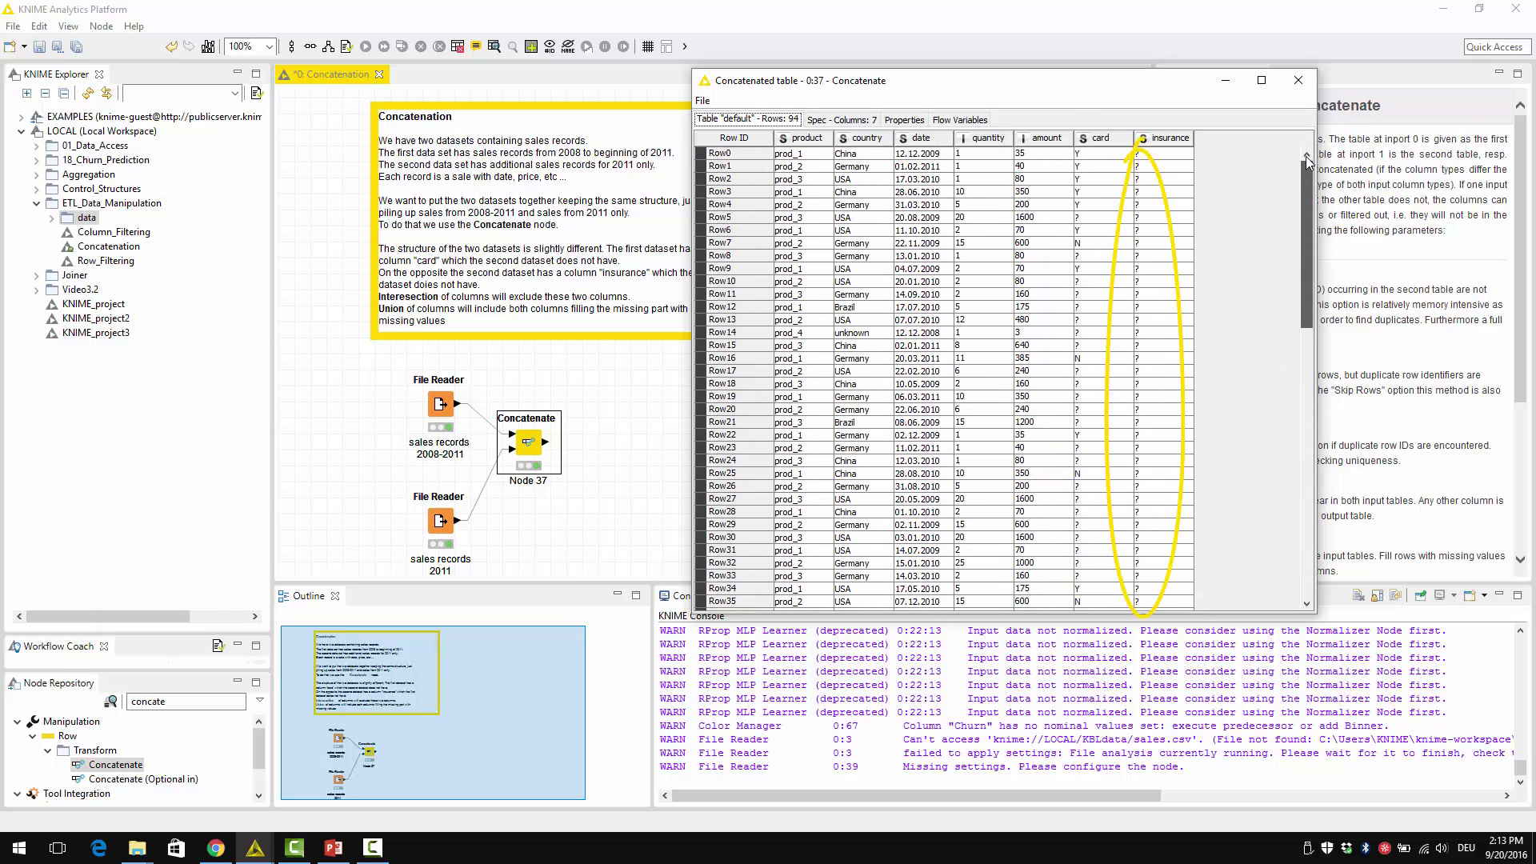
pyautogui.click(1298, 81)
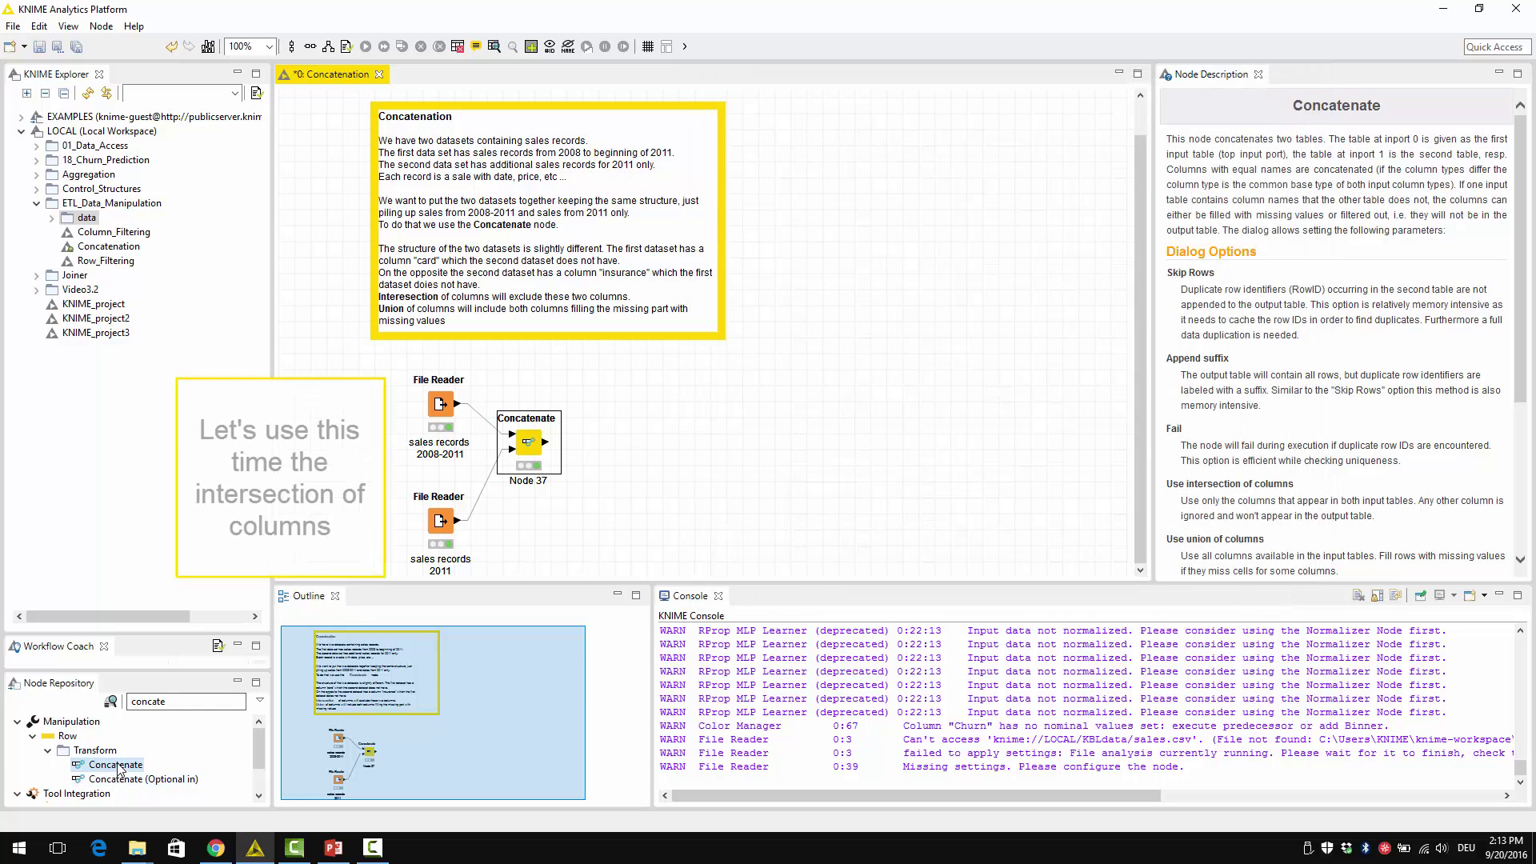
# Add a second Concatenate node fed by the 2008-2011 and 2011 File Readers, and position the first Concatenate node above it
pyautogui.moveTo(118, 766); pyautogui.dragTo(818, 403)
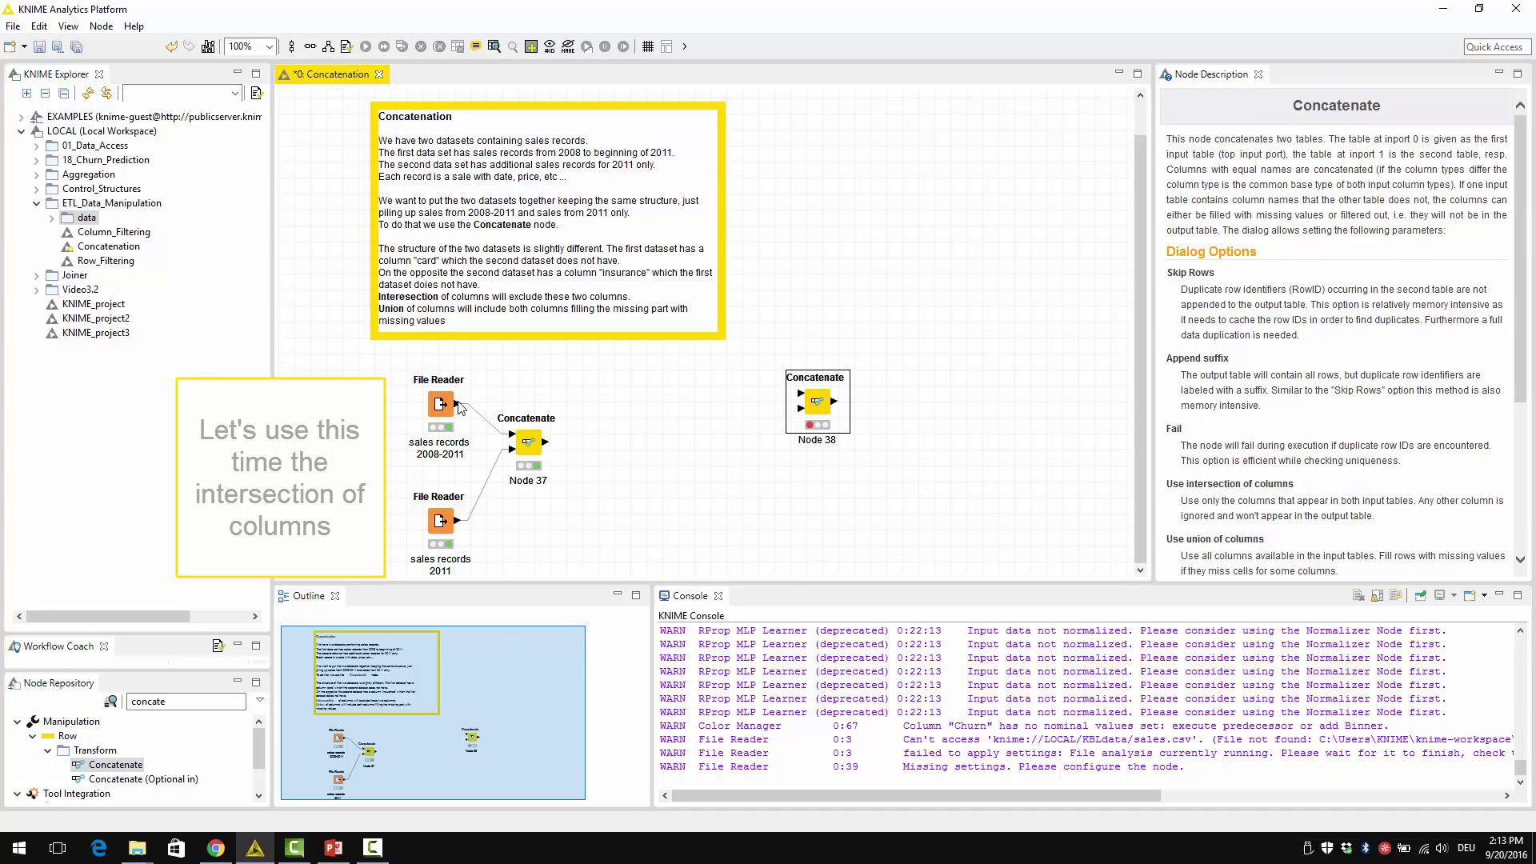
pyautogui.moveTo(457, 403); pyautogui.dragTo(807, 407)
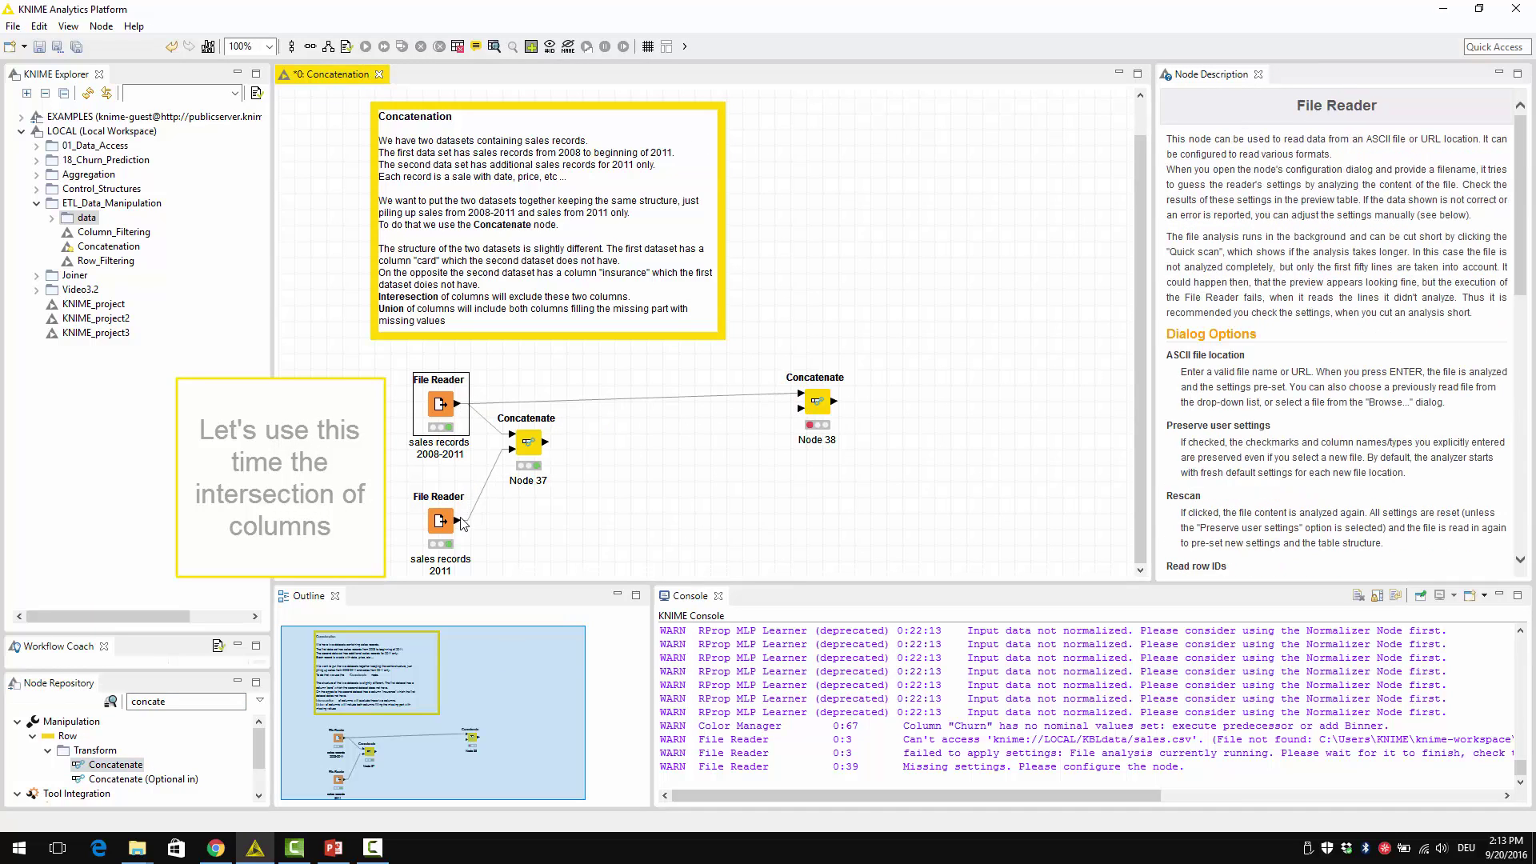
pyautogui.moveTo(461, 528); pyautogui.dragTo(808, 413)
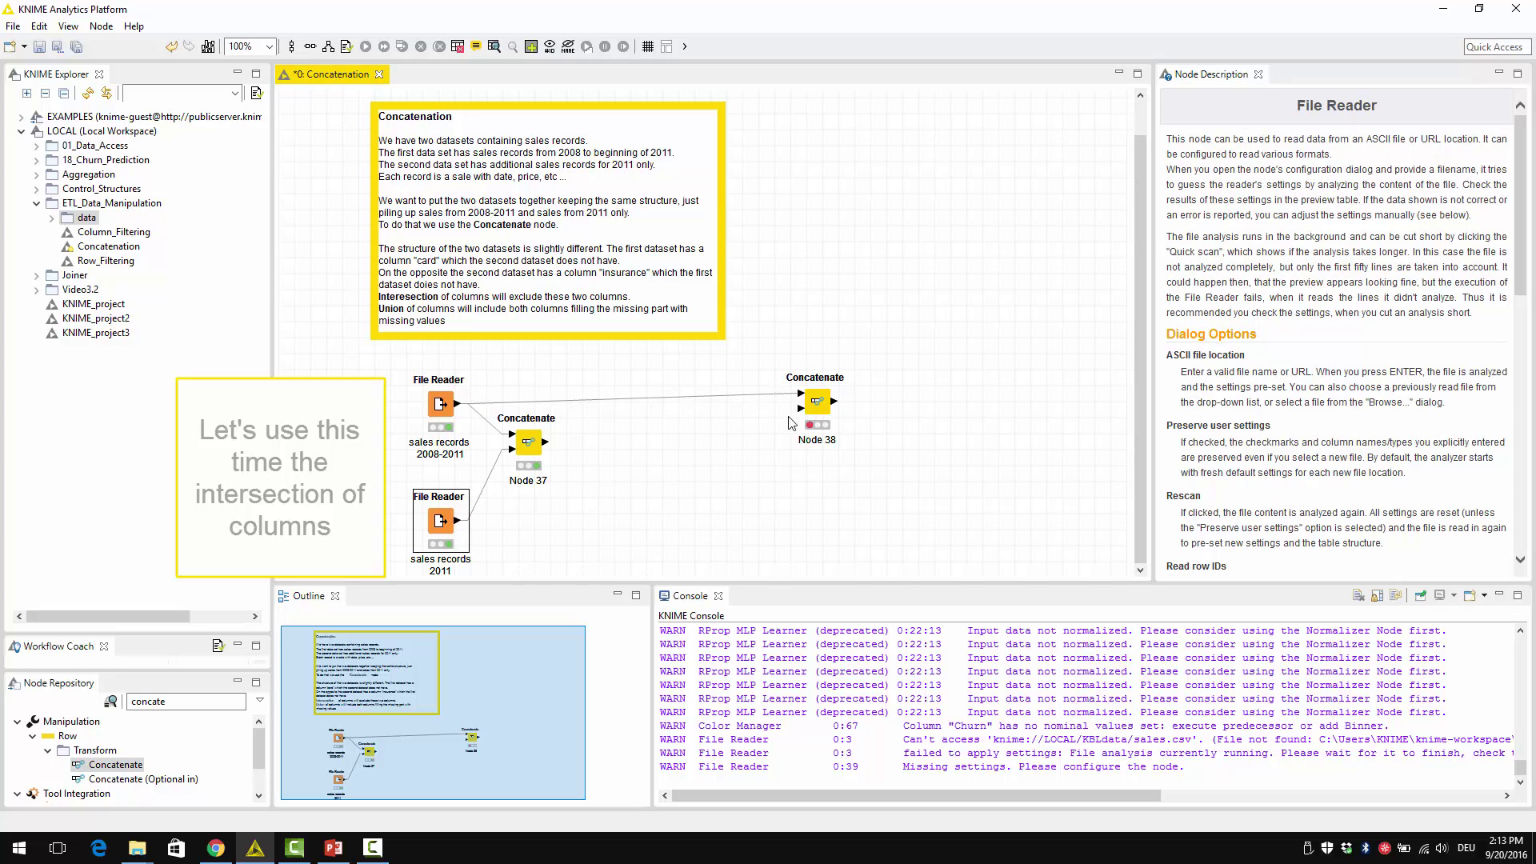
pyautogui.moveTo(460, 526); pyautogui.dragTo(708, 489)
pyautogui.click(525, 442)
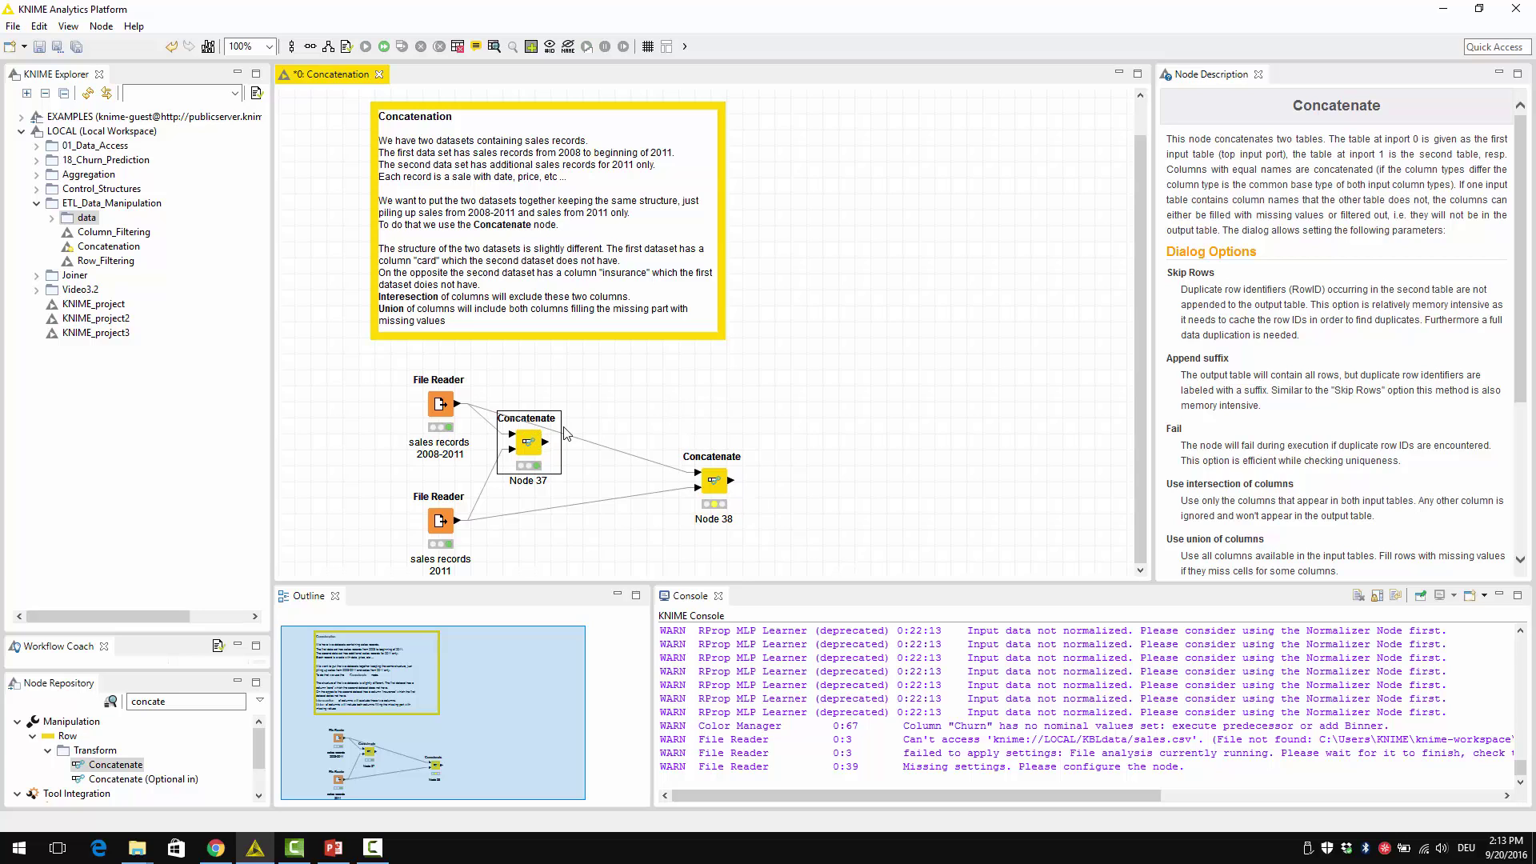
pyautogui.moveTo(698, 393); pyautogui.dragTo(698, 393)
# Set the second Concatenate node's column handling to use the intersection of columns, and execute the node
pyautogui.doubleClick(713, 481)
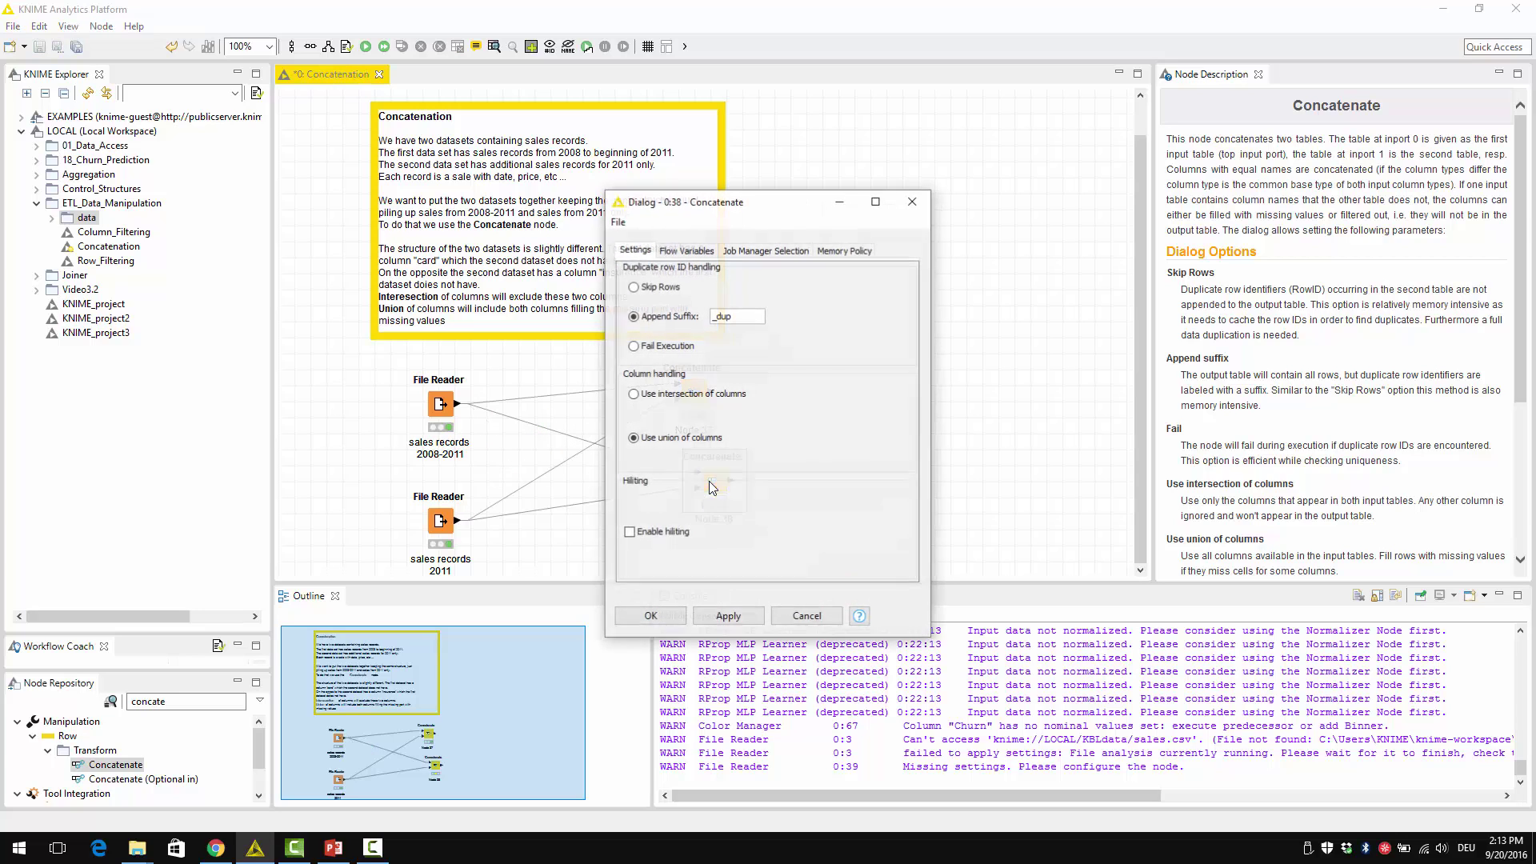
pyautogui.click(662, 395)
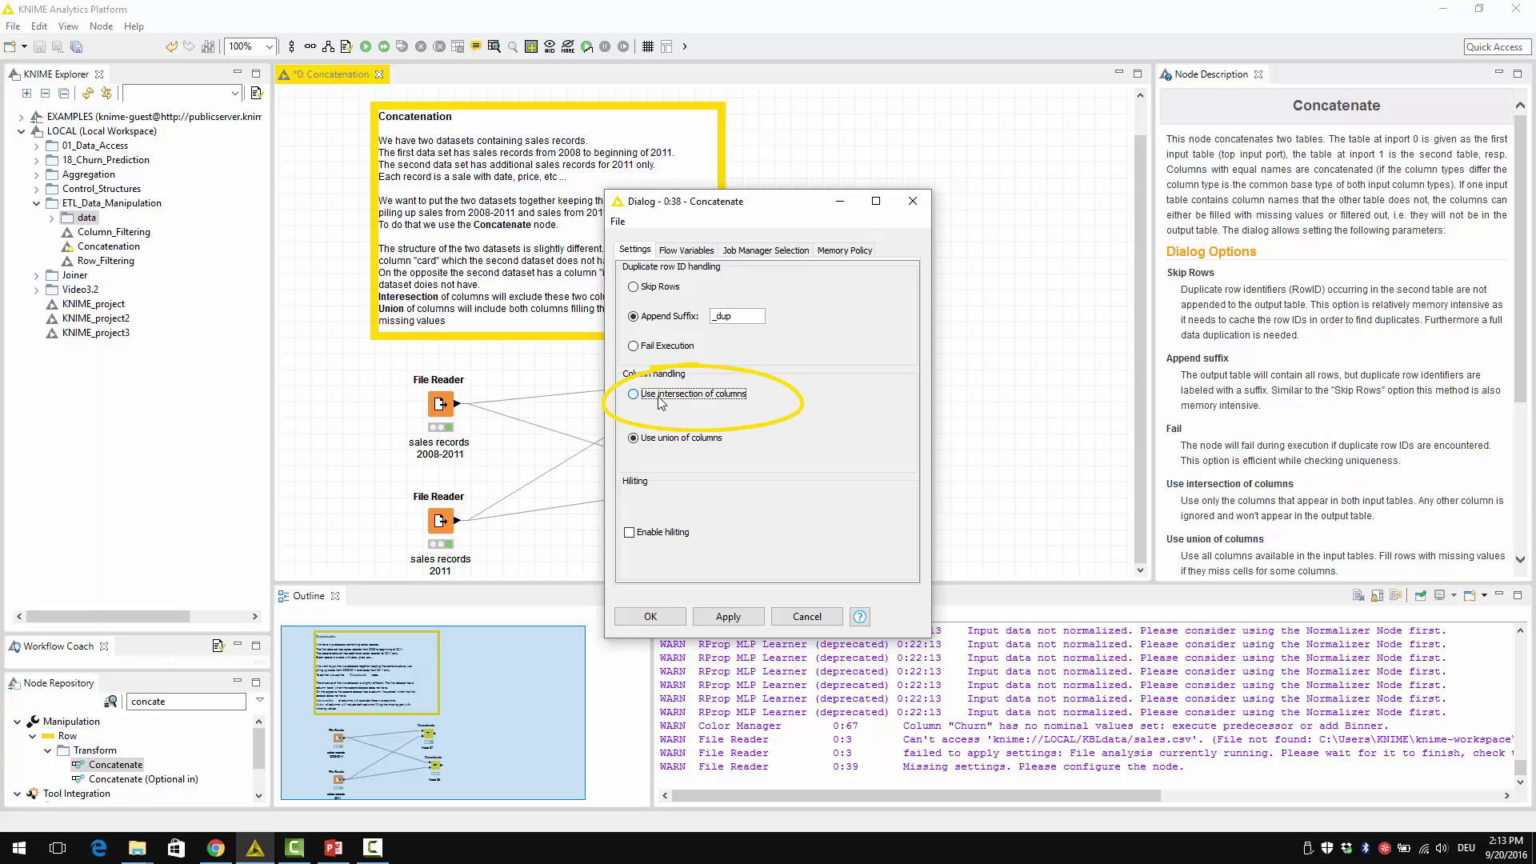
pyautogui.click(649, 618)
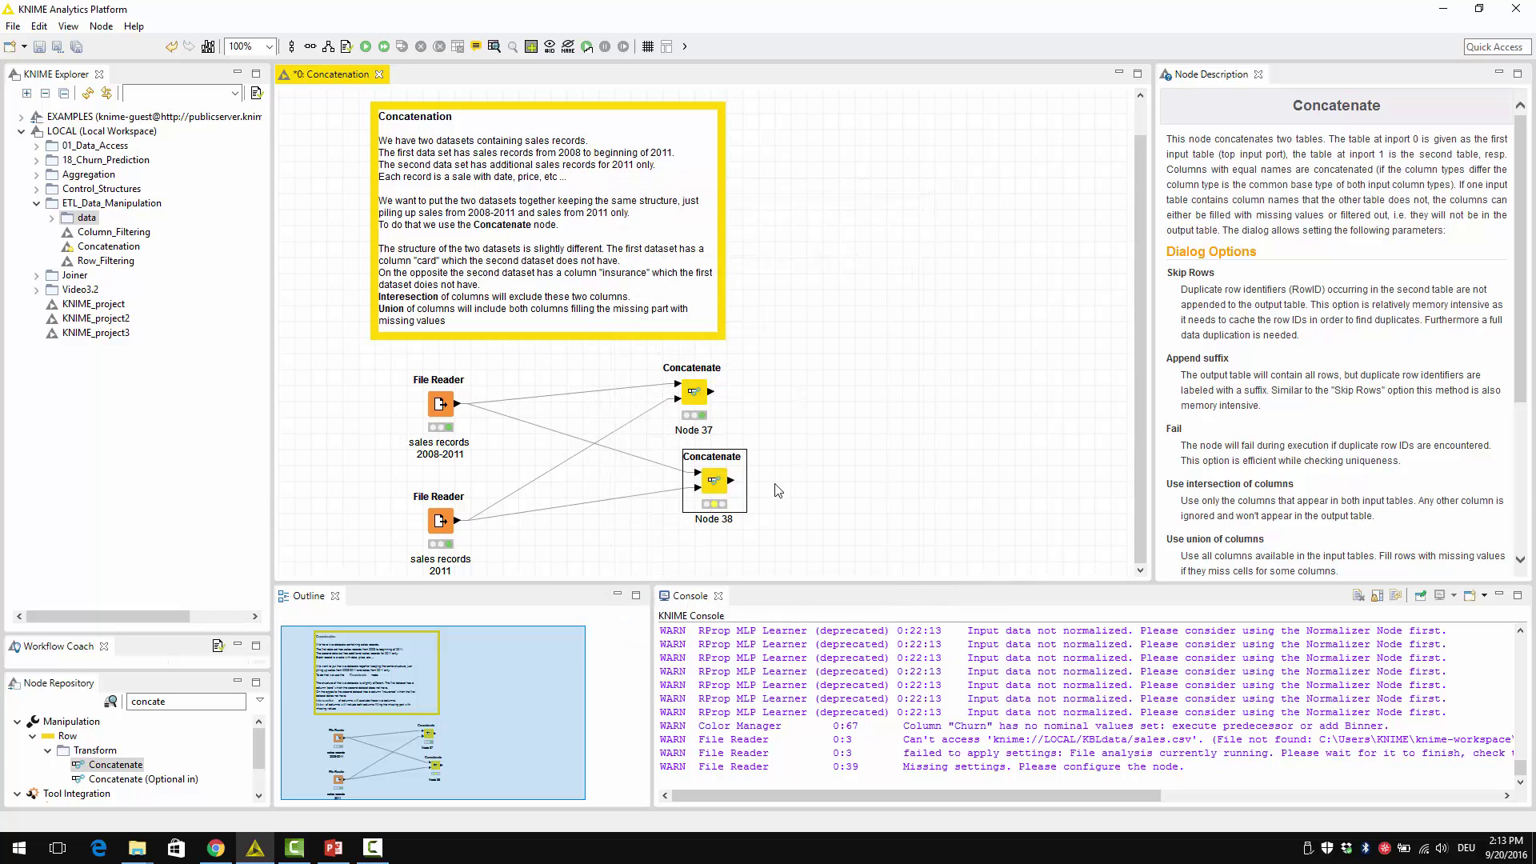
pyautogui.rightClick(722, 482)
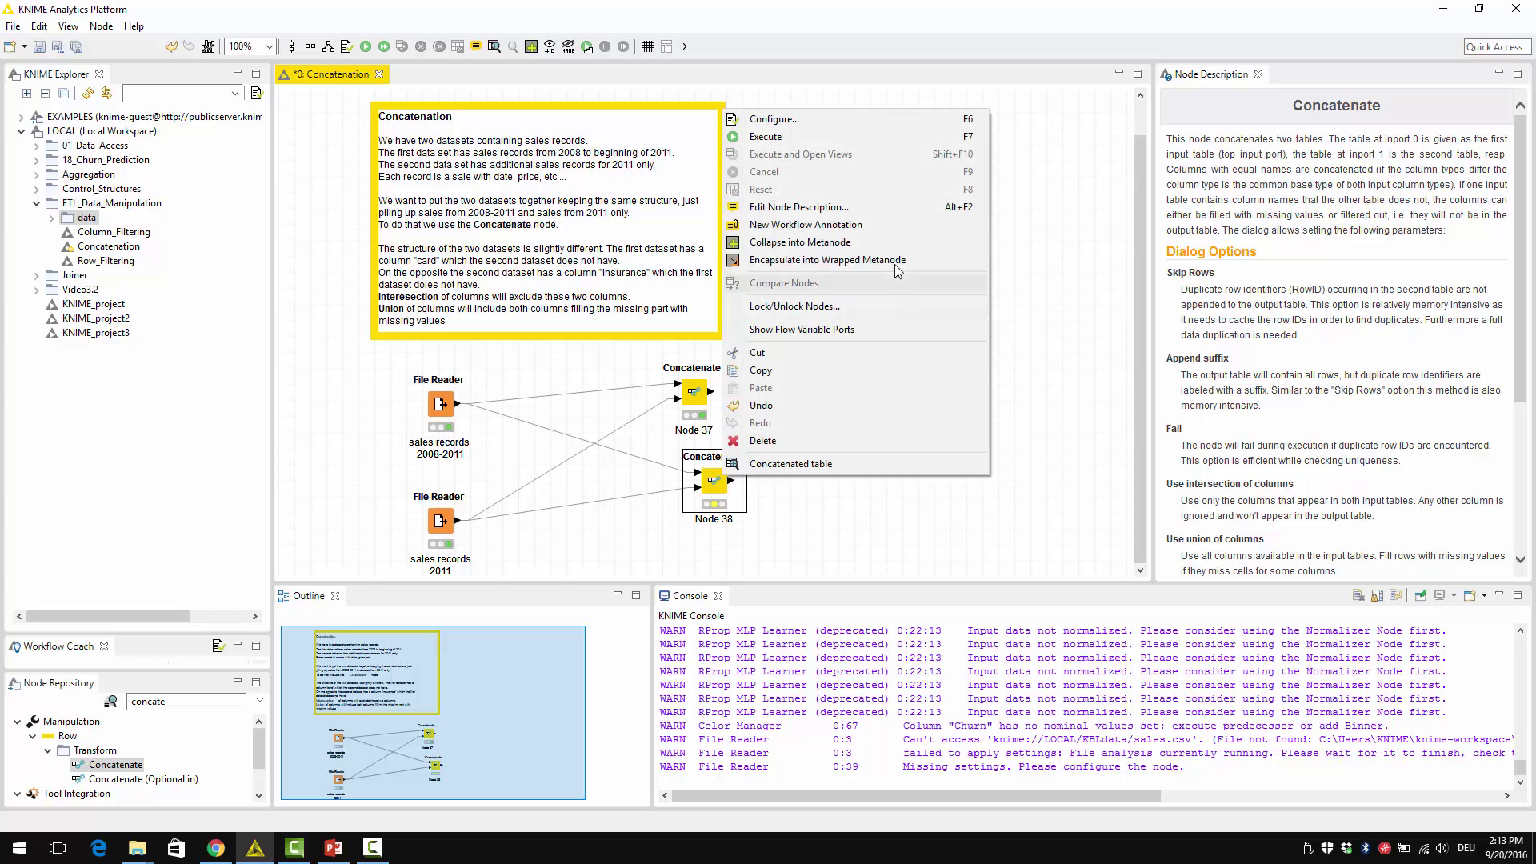
pyautogui.click(863, 137)
# Examine which columns remain in the second Concatenate node's output table, and close the table
pyautogui.rightClick(724, 483)
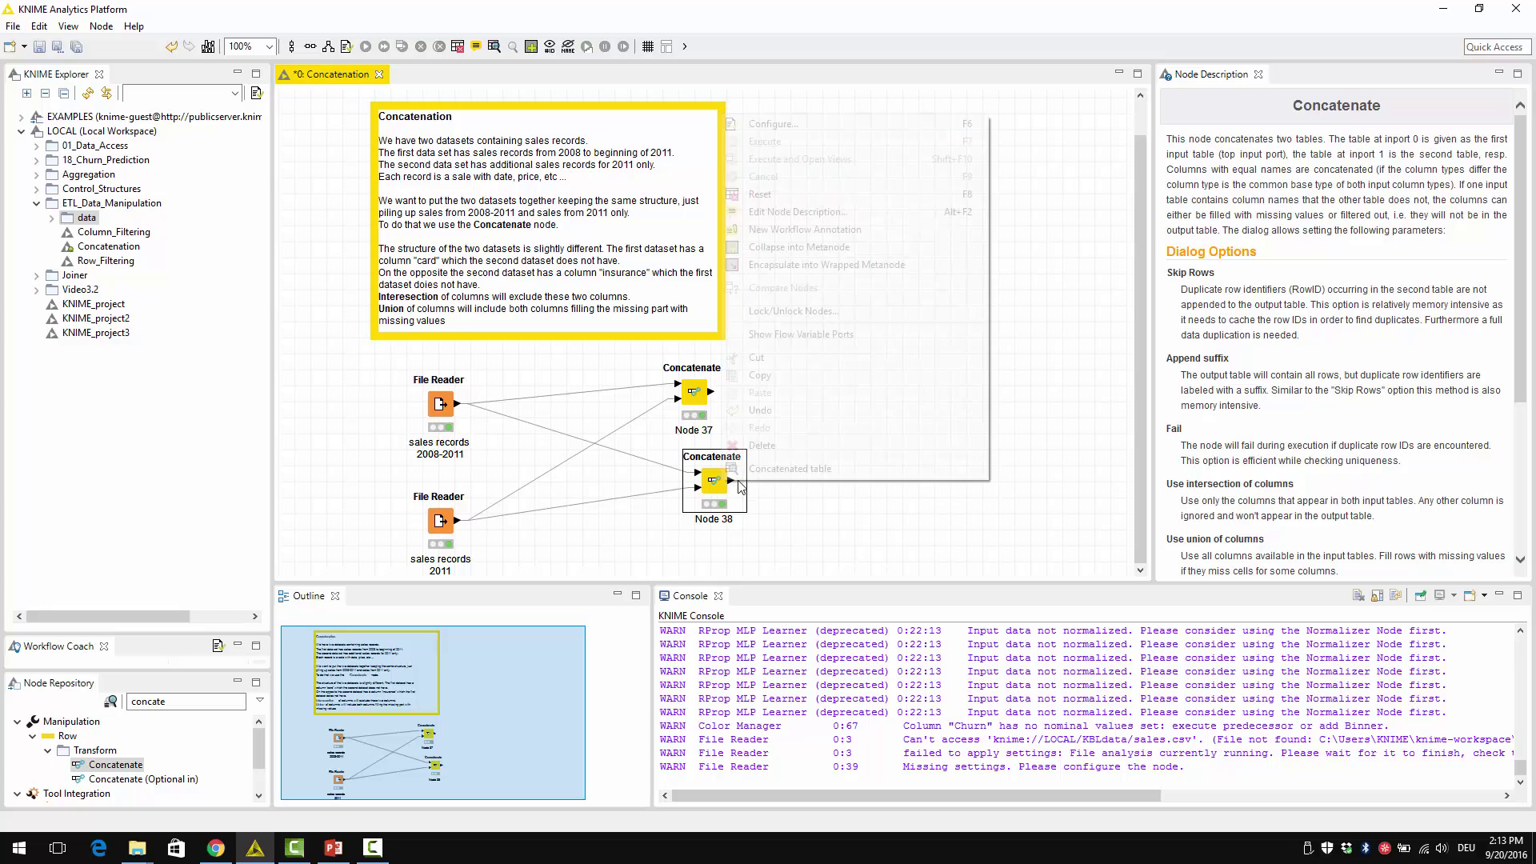
pyautogui.click(844, 466)
pyautogui.moveTo(828, 274); pyautogui.dragTo(832, 79)
pyautogui.moveTo(965, 189); pyautogui.dragTo(1174, 189)
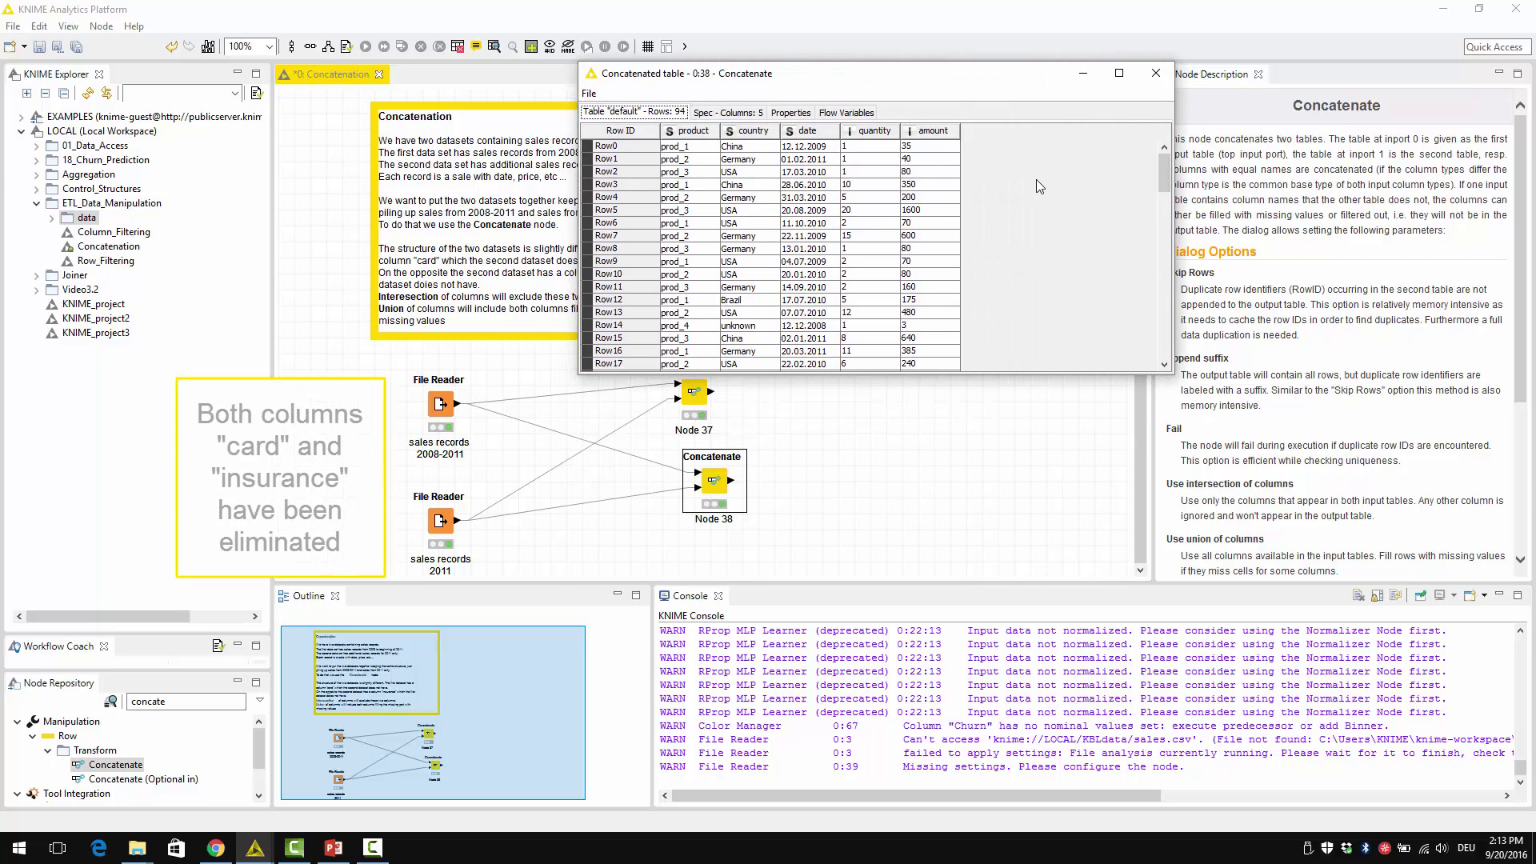
pyautogui.click(1160, 80)
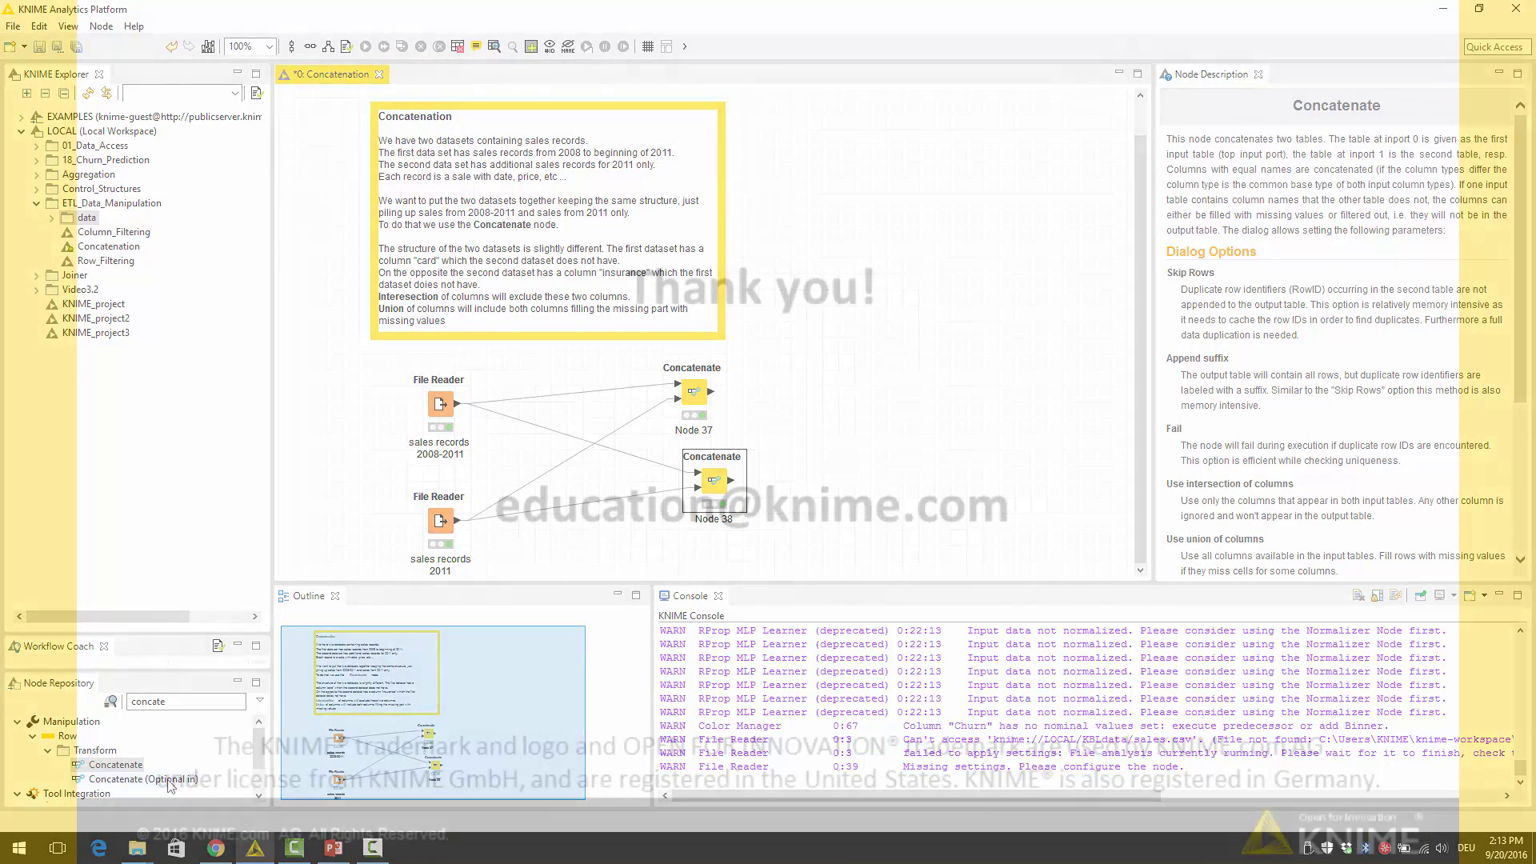